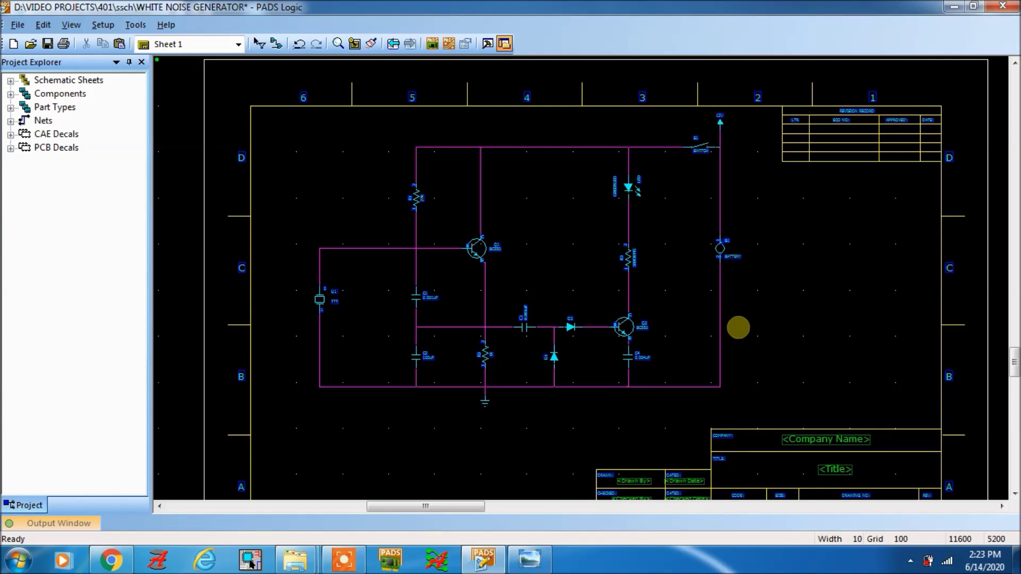
Examine the white noise generator schematic up close, including oscillator U1, battery B1, resistors R1 and R3, and transistor Q1
{"action": "scroll", "coordinate": [390, 296], "scroll_direction": "up", "scroll_amount": 2}
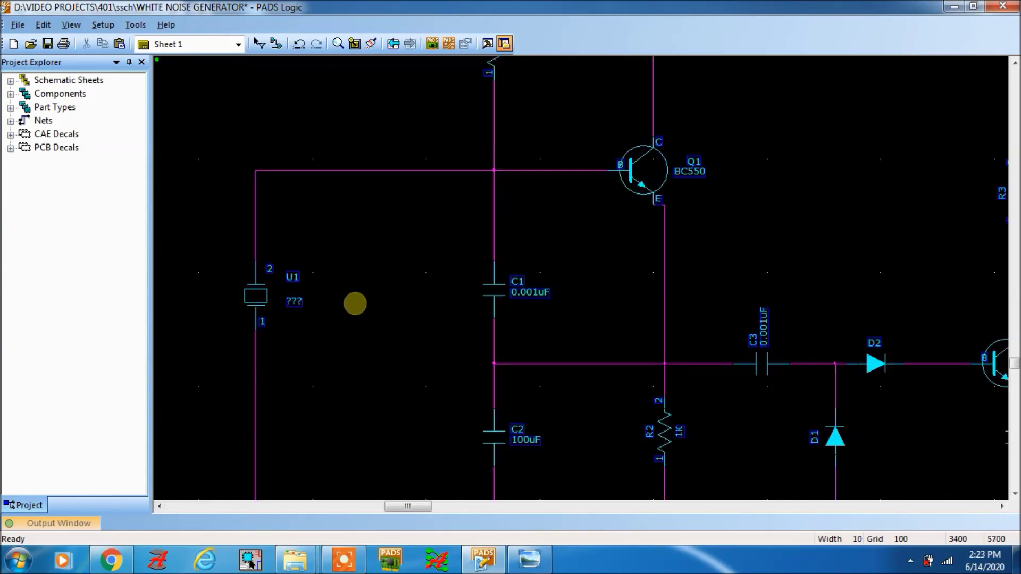
{"action": "scroll", "coordinate": [414, 307], "scroll_direction": "down", "scroll_amount": 3}
{"action": "scroll", "coordinate": [754, 240], "scroll_direction": "up", "scroll_amount": 2}
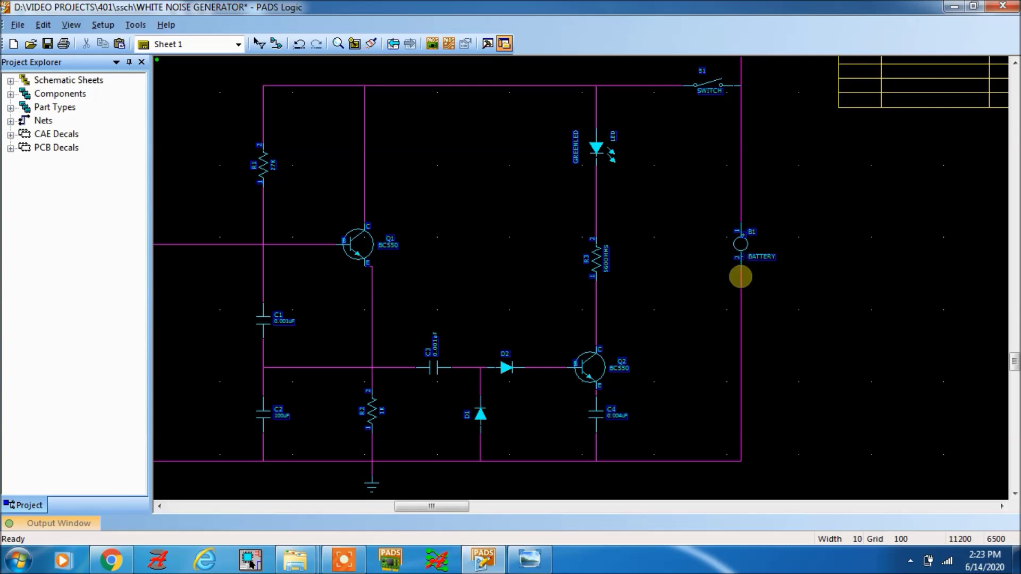
{"action": "scroll", "coordinate": [771, 267], "scroll_direction": "up", "scroll_amount": 1}
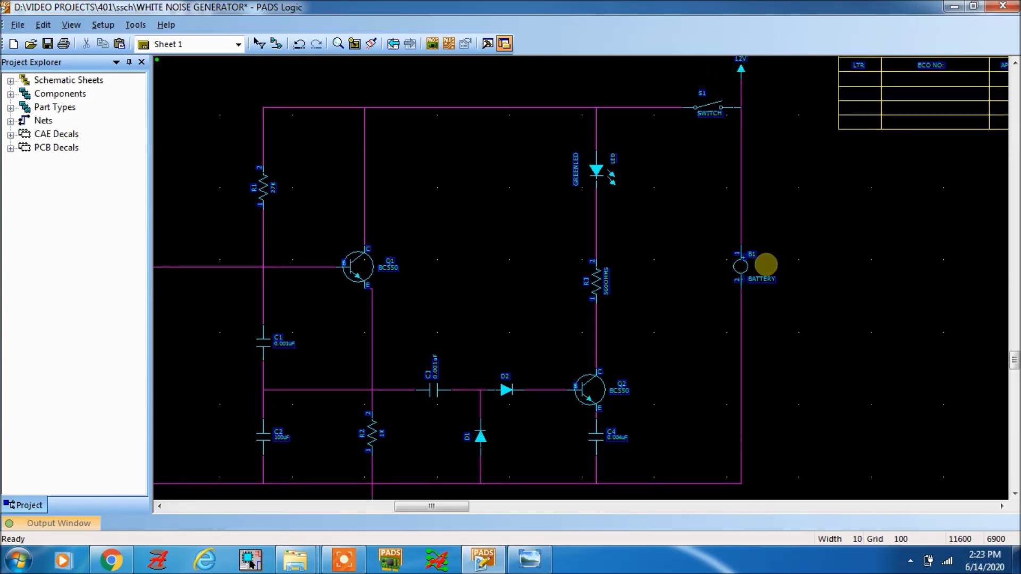
{"action": "scroll", "coordinate": [595, 289], "scroll_direction": "up", "scroll_amount": 2}
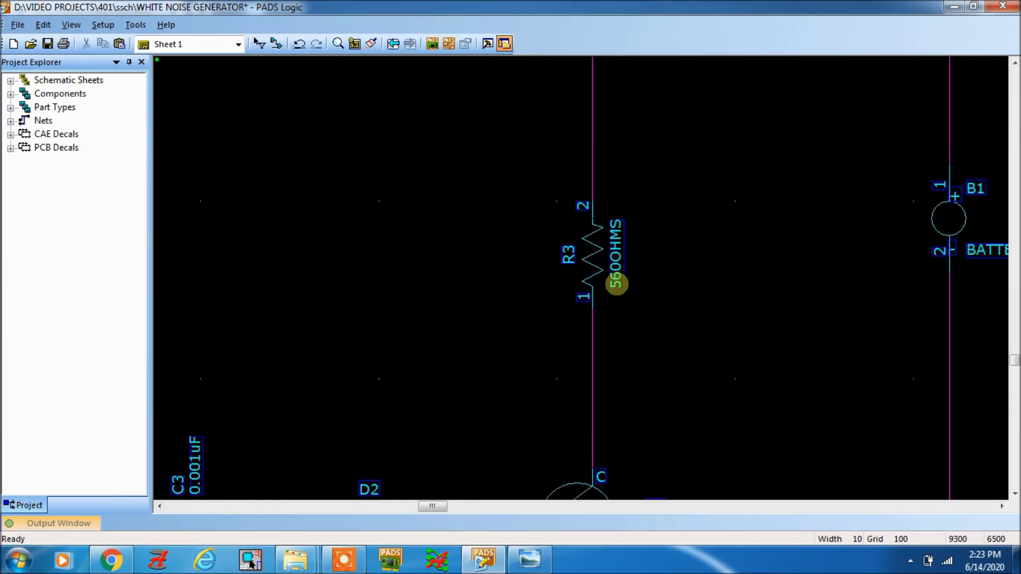
{"action": "scroll", "coordinate": [736, 276], "scroll_direction": "down", "scroll_amount": 2}
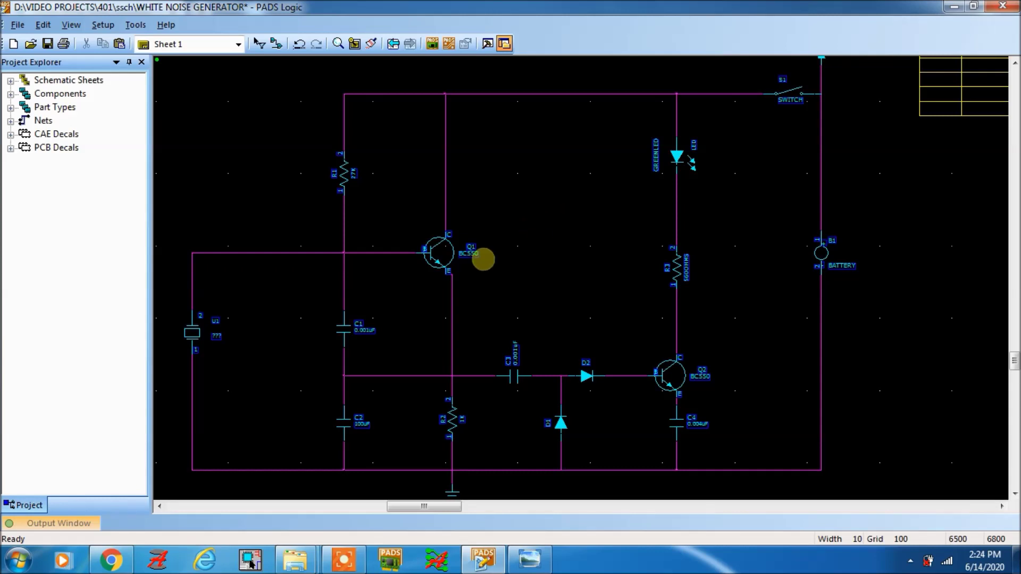
{"action": "scroll", "coordinate": [334, 180], "scroll_direction": "up", "scroll_amount": 2}
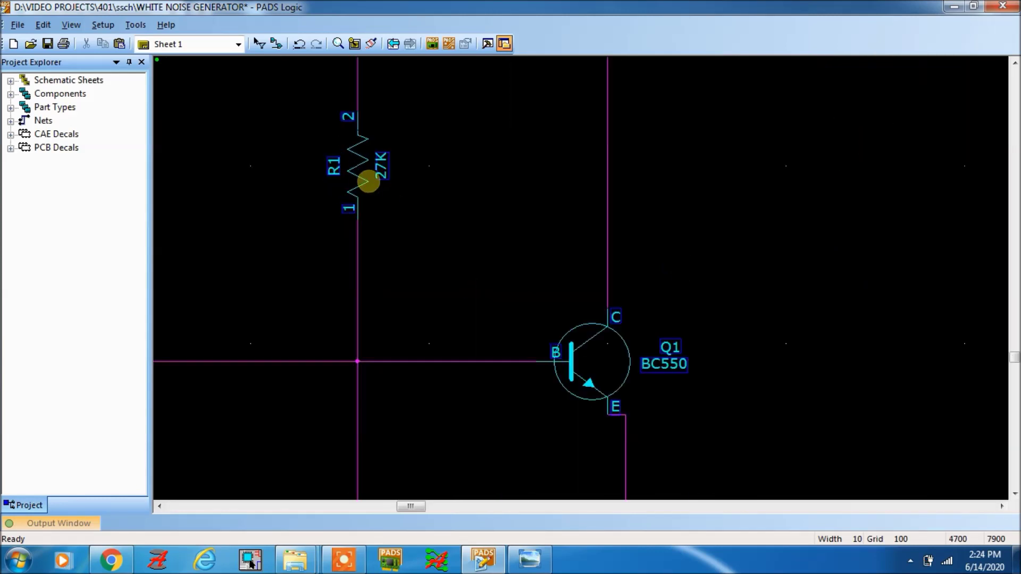
{"action": "left_click", "coordinate": [361, 176]}
{"action": "left_click", "coordinate": [403, 217]}
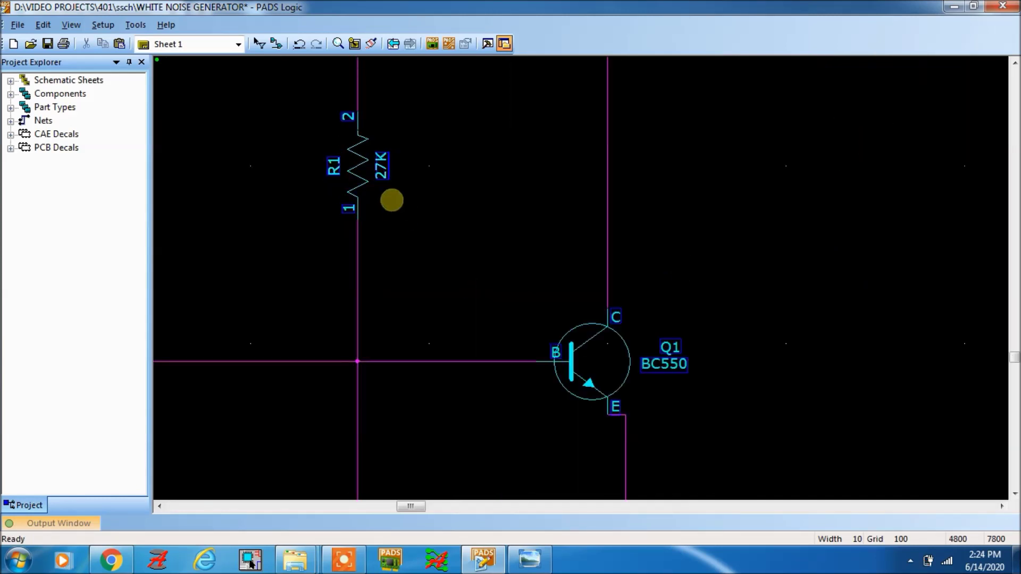
{"action": "scroll", "coordinate": [392, 201], "scroll_direction": "down", "scroll_amount": 2}
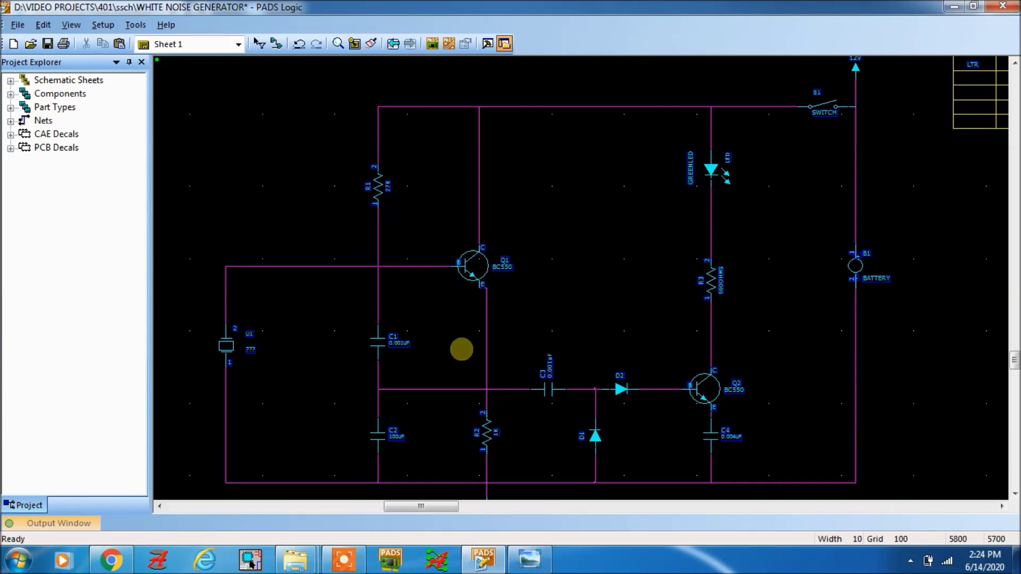
Open the Circuit-Components-Table-11 image from project 401's input folder and read the component values
{"action": "mouse_move", "coordinate": [303, 561]}
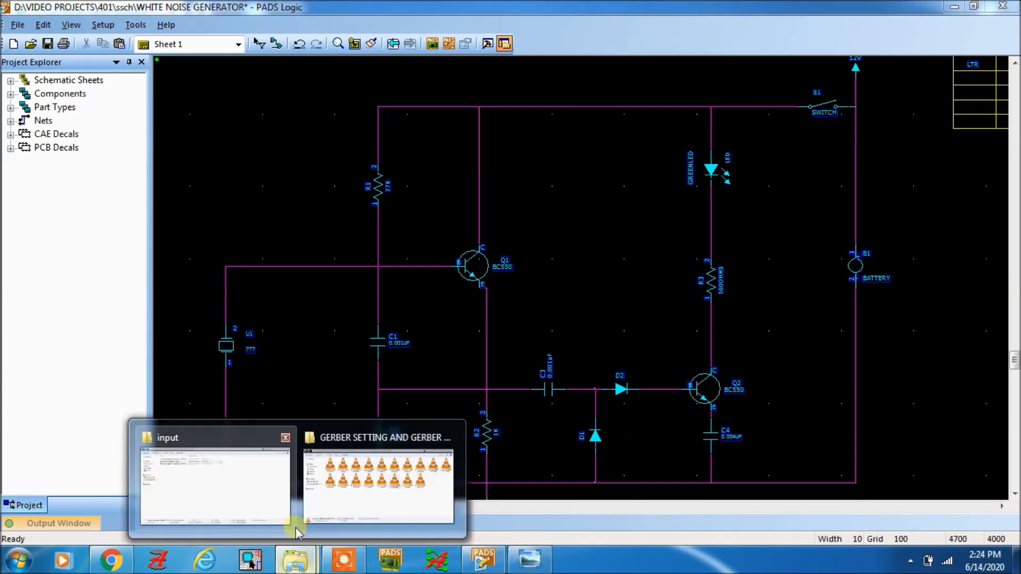
{"action": "left_click", "coordinate": [260, 497]}
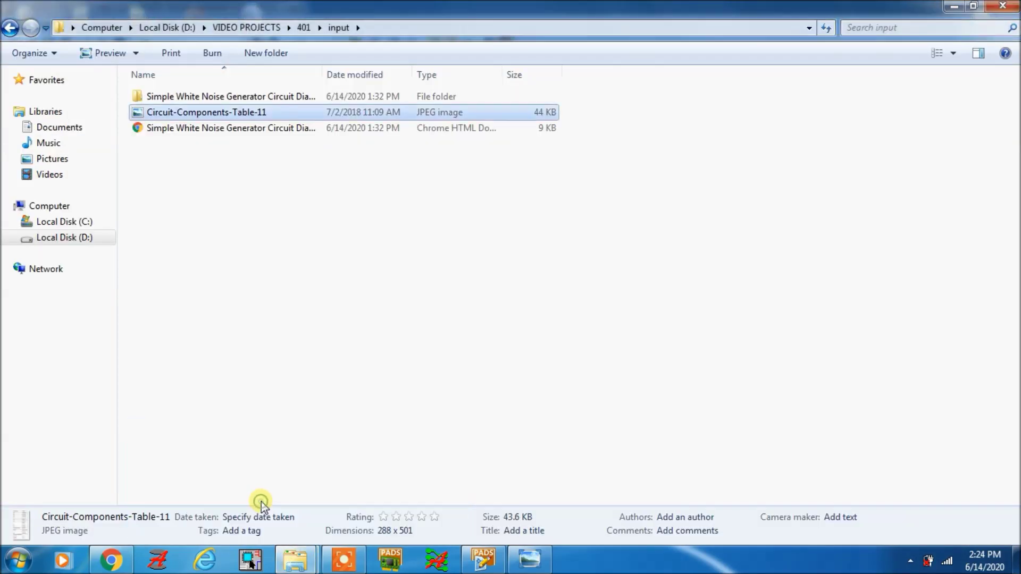
{"action": "left_click", "coordinate": [250, 200]}
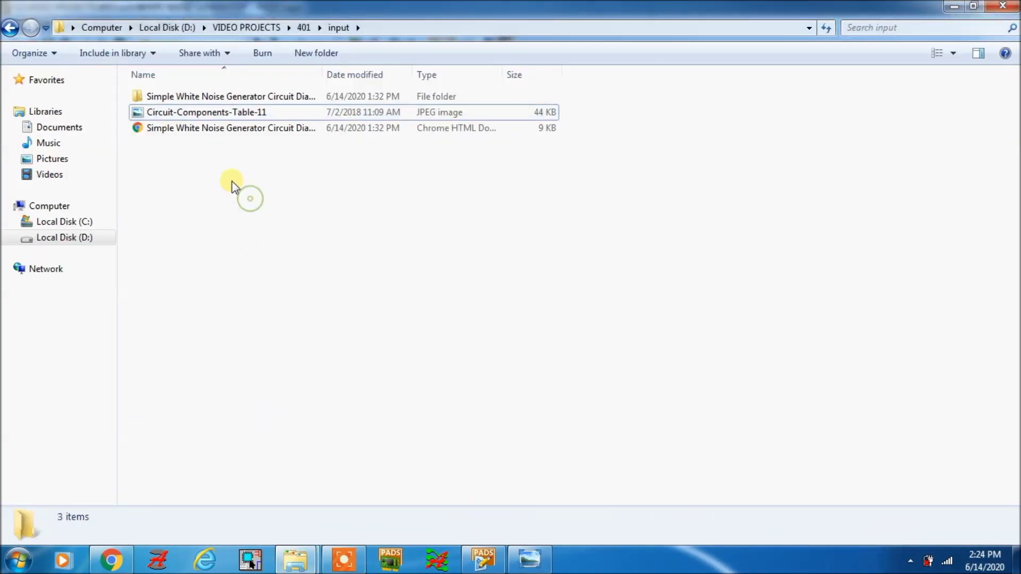
{"action": "left_click", "coordinate": [6, 30]}
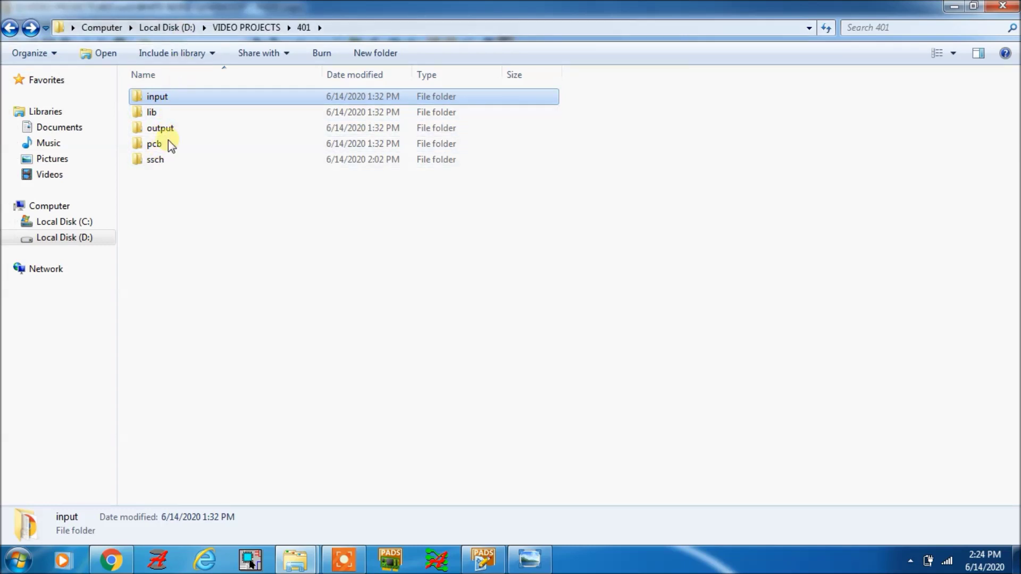
{"action": "double_click", "coordinate": [183, 98]}
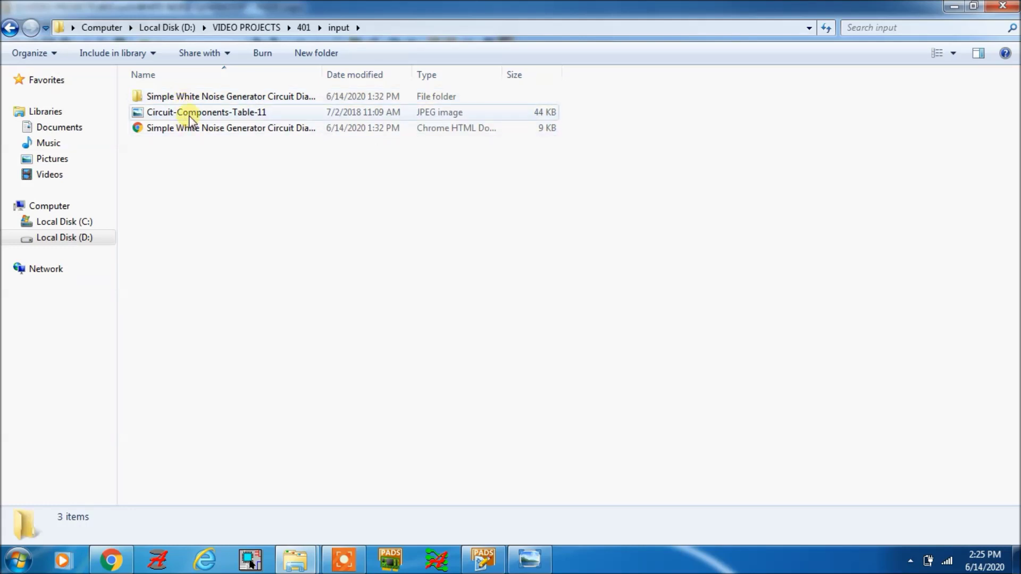
{"action": "double_click", "coordinate": [189, 113]}
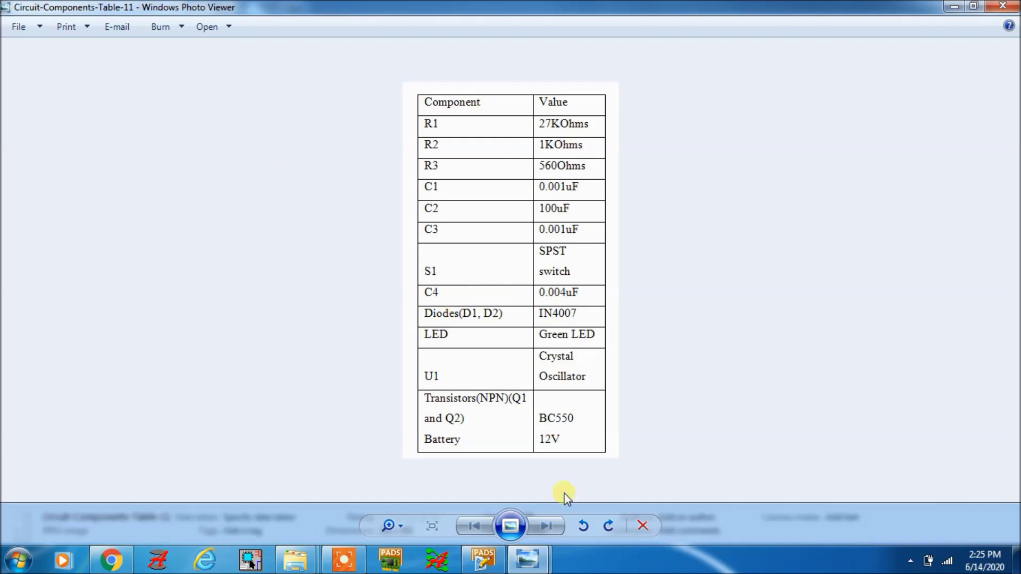
Switch to PADS Logic and open the PCB decal assignment for resistor R1
{"action": "left_click", "coordinate": [482, 558]}
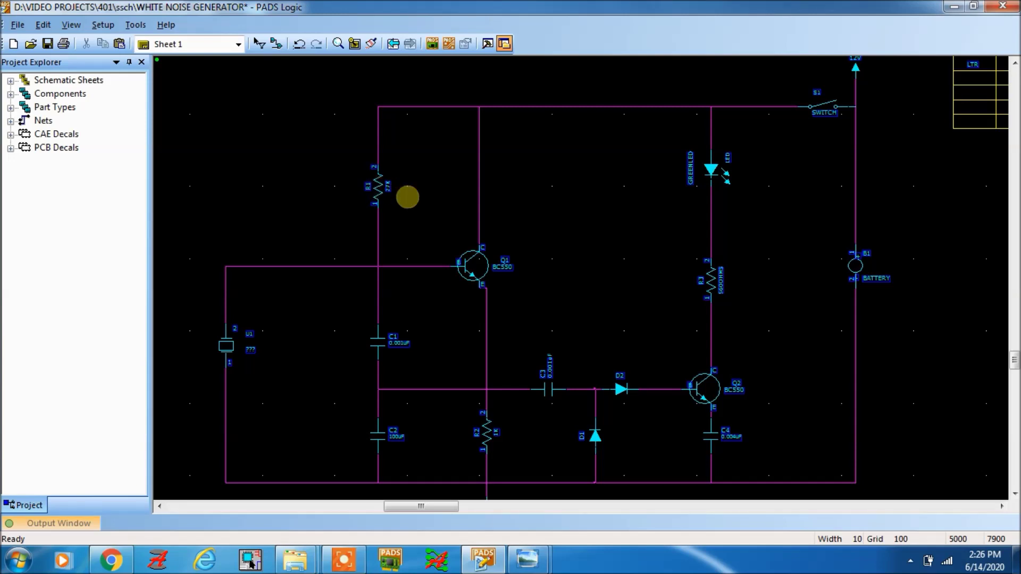
{"action": "left_click", "coordinate": [376, 184]}
{"action": "right_click", "coordinate": [381, 184]}
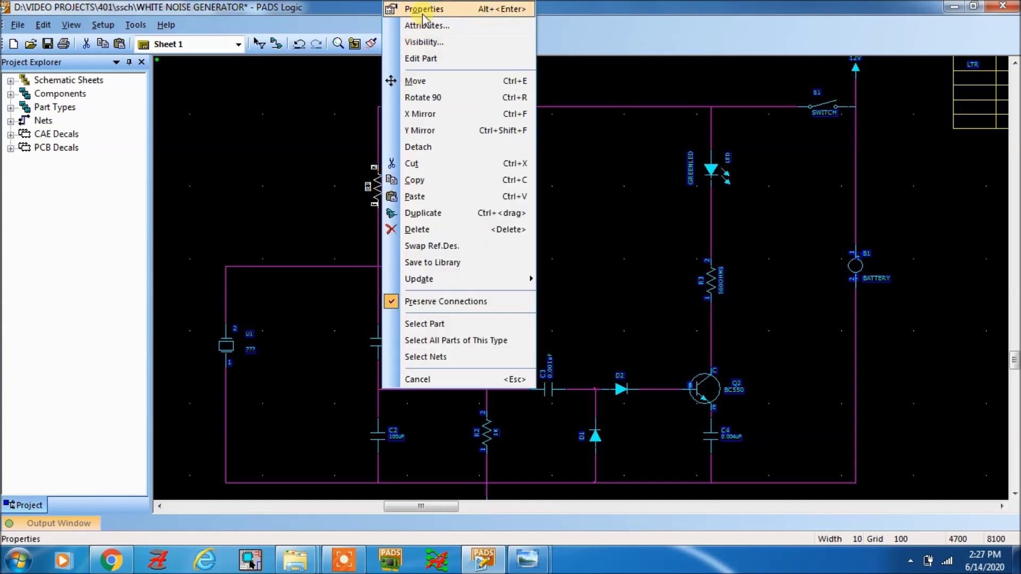
{"action": "left_click", "coordinate": [324, 162]}
{"action": "left_click", "coordinate": [378, 191]}
{"action": "right_click", "coordinate": [378, 190]}
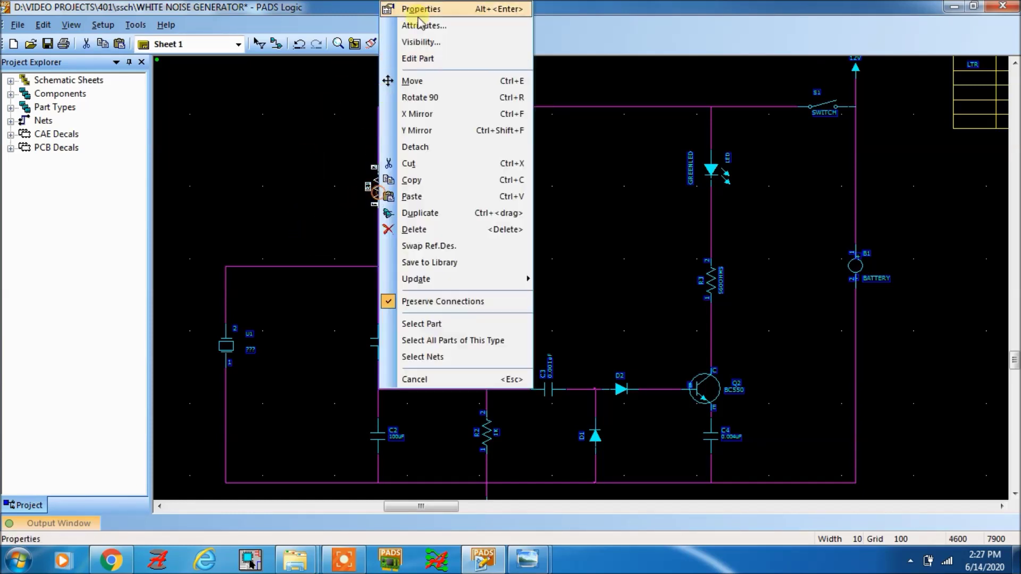
{"action": "left_click", "coordinate": [425, 11]}
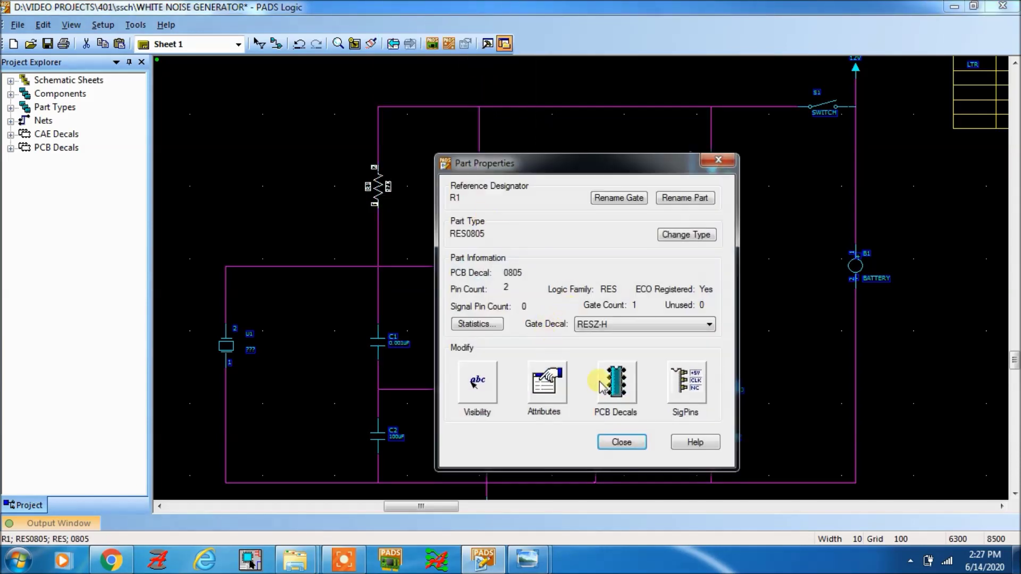
{"action": "left_click", "coordinate": [618, 382]}
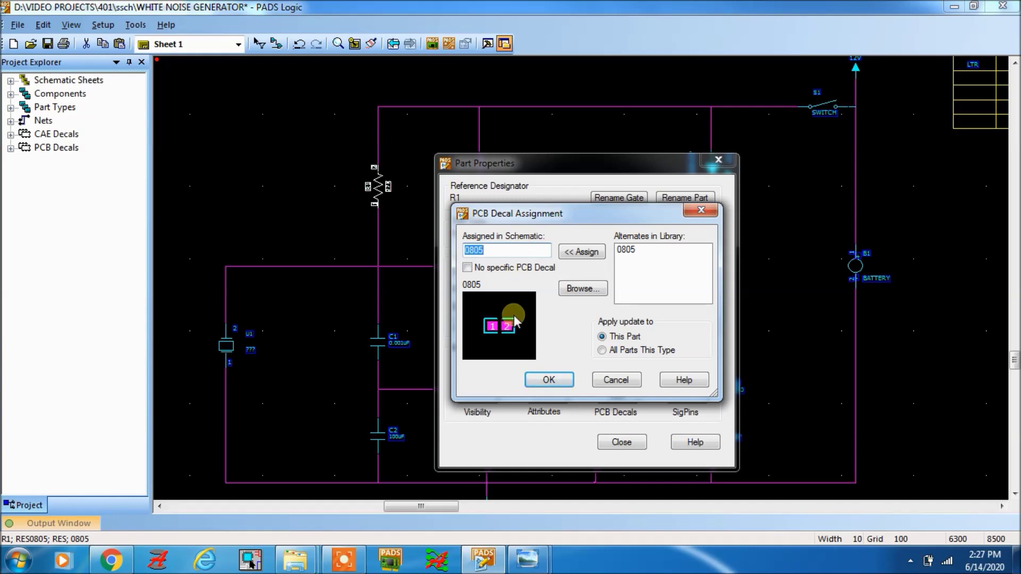
Check which library decals and libraries are available for resistor R1, keeping its assigned decal
{"action": "left_click", "coordinate": [571, 288]}
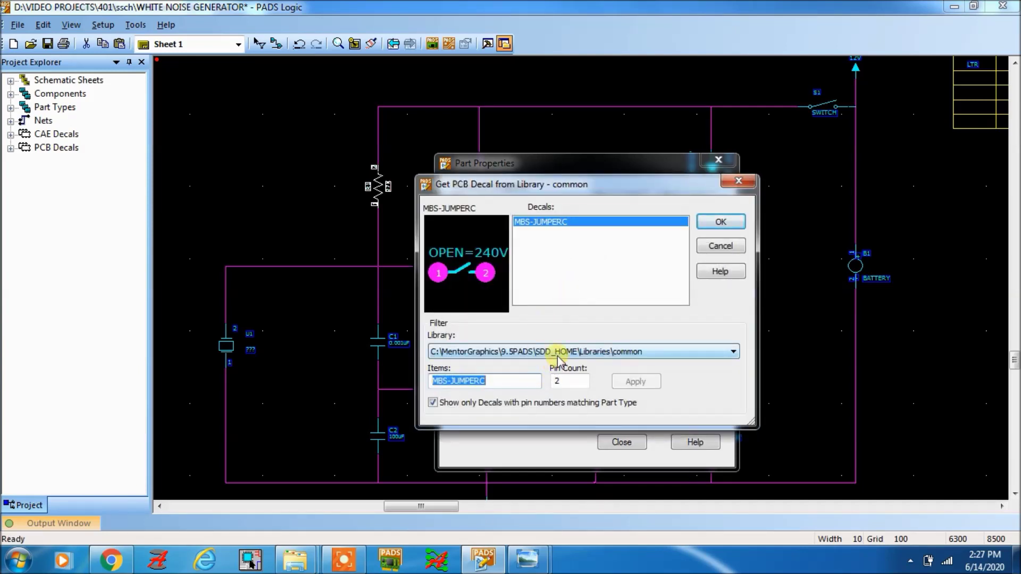
{"action": "left_click", "coordinate": [609, 352]}
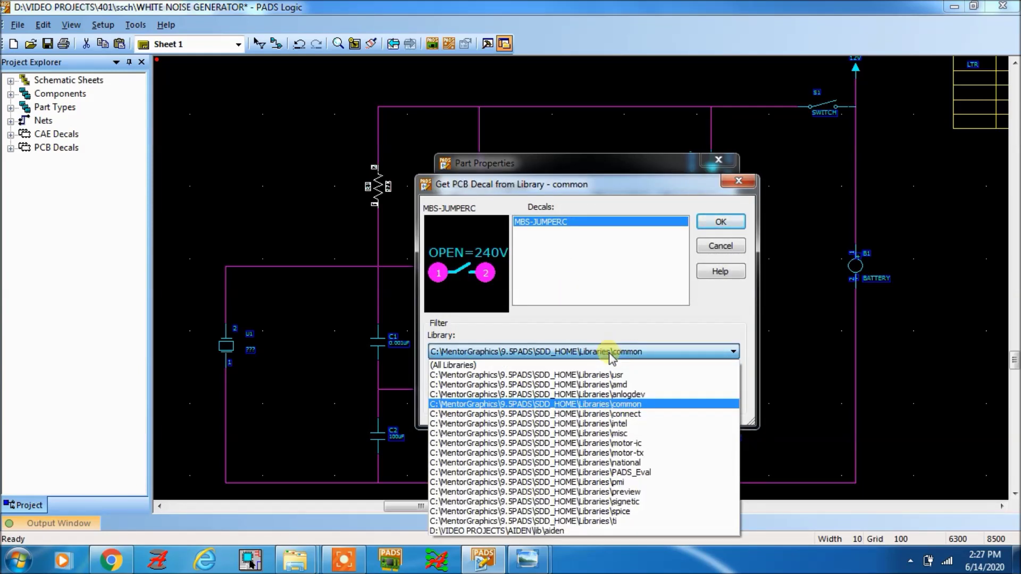
{"action": "left_click", "coordinate": [611, 290]}
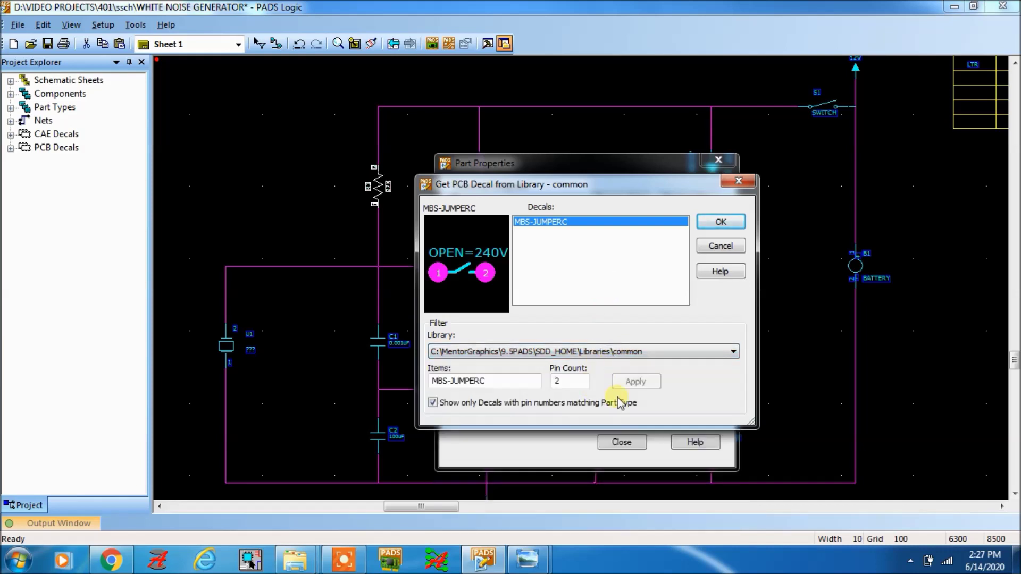
{"action": "left_click", "coordinate": [736, 185]}
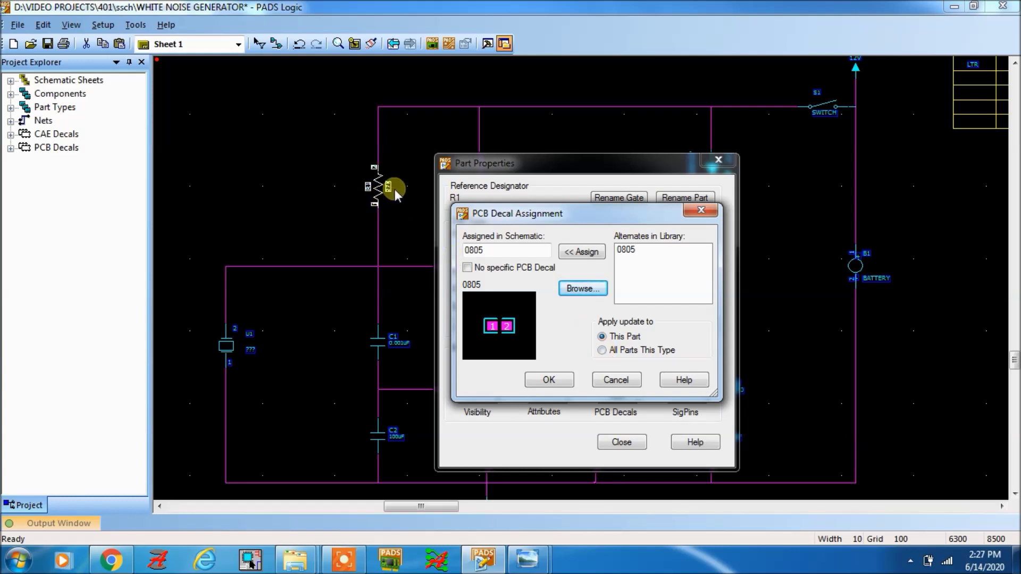
Apply the 0805 PCB decal to all parts of resistor R1's type and close its properties
{"action": "left_click", "coordinate": [603, 355]}
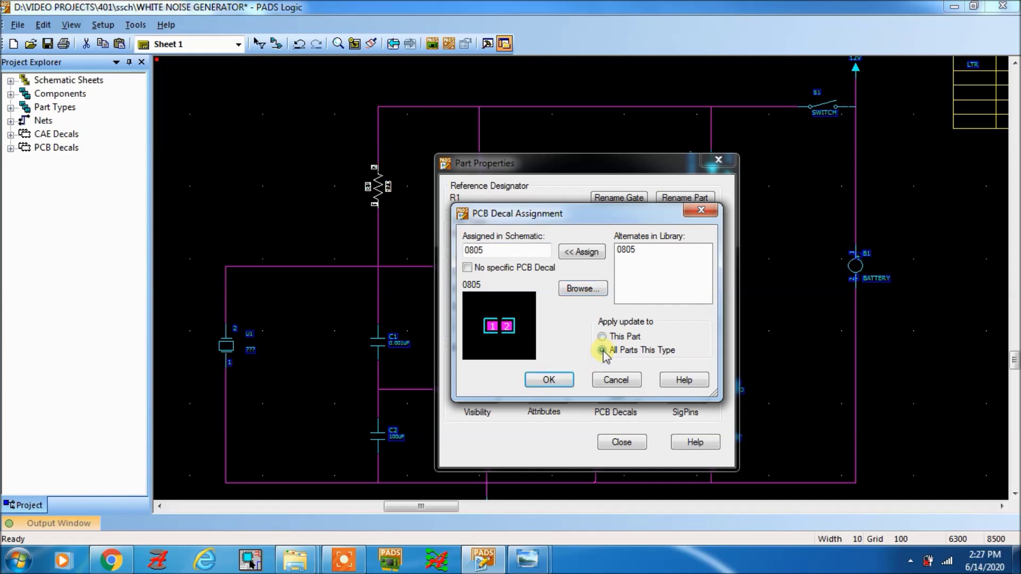
{"action": "left_click", "coordinate": [547, 381]}
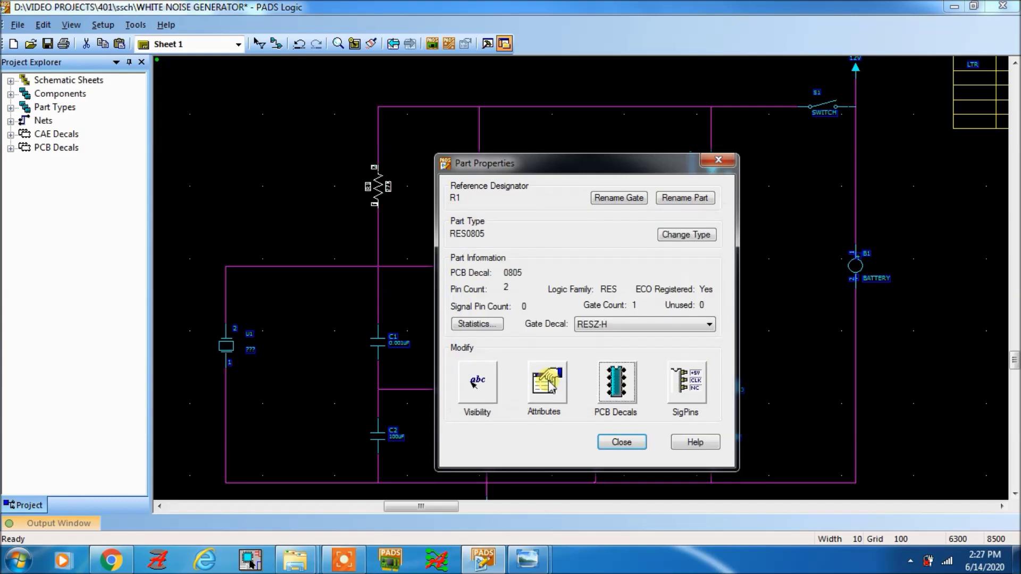
{"action": "left_click", "coordinate": [621, 441]}
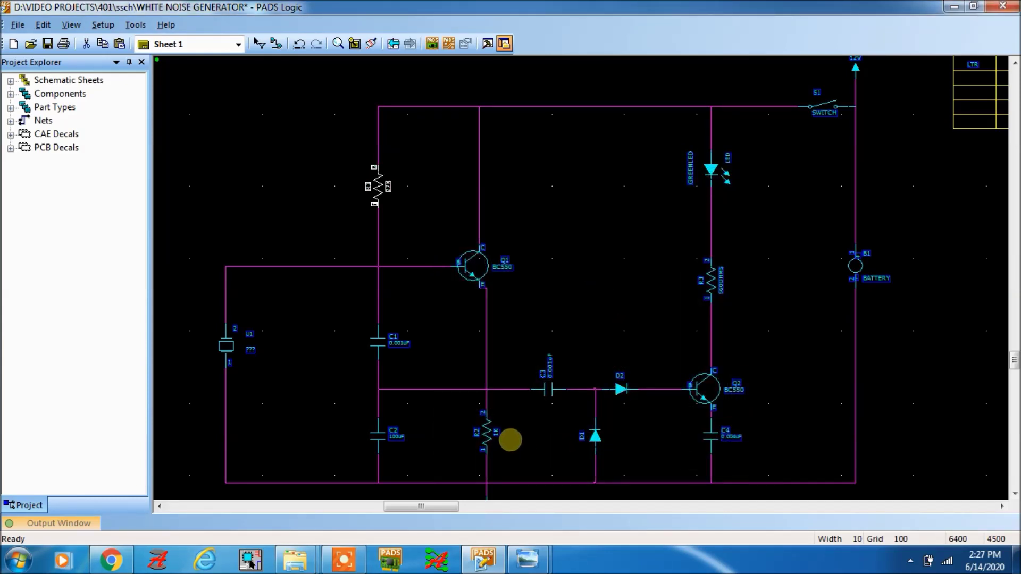
Apply the 0805 PCB decal to all parts of capacitor C2's type and close its properties
{"action": "left_click", "coordinate": [377, 433]}
{"action": "right_click", "coordinate": [377, 433]}
{"action": "left_click", "coordinate": [458, 53]}
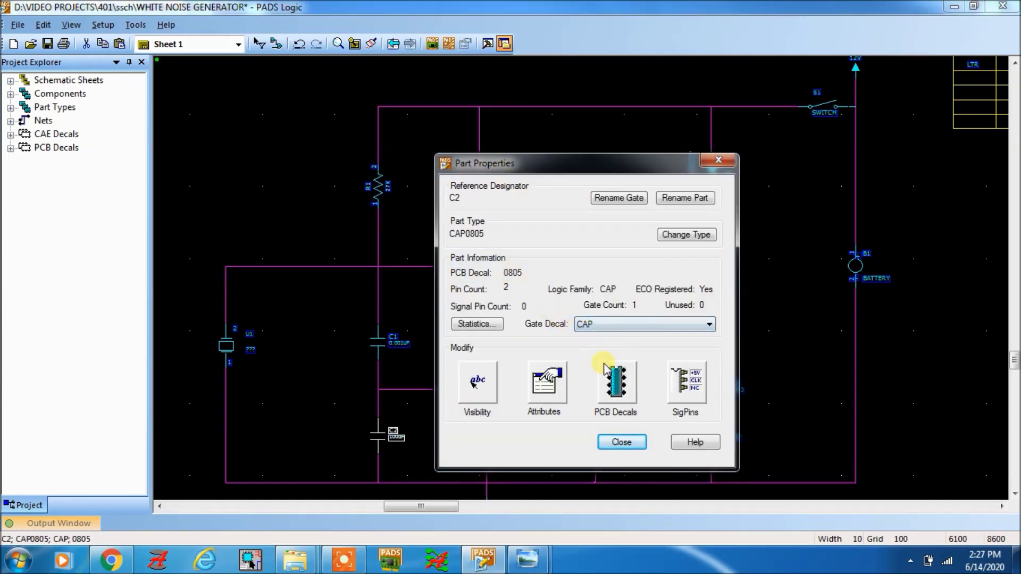
{"action": "left_click", "coordinate": [615, 382]}
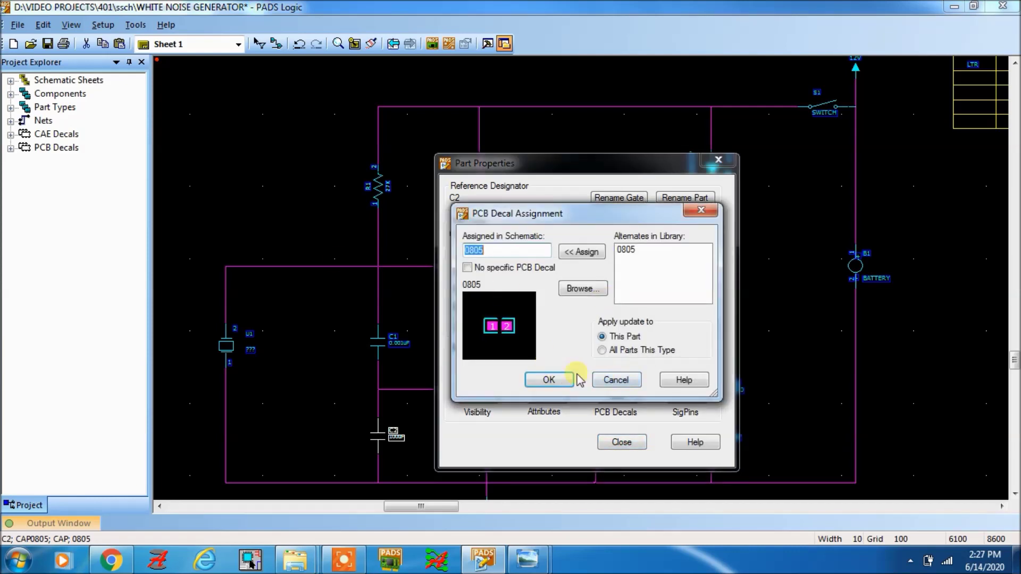
{"action": "left_click", "coordinate": [602, 350]}
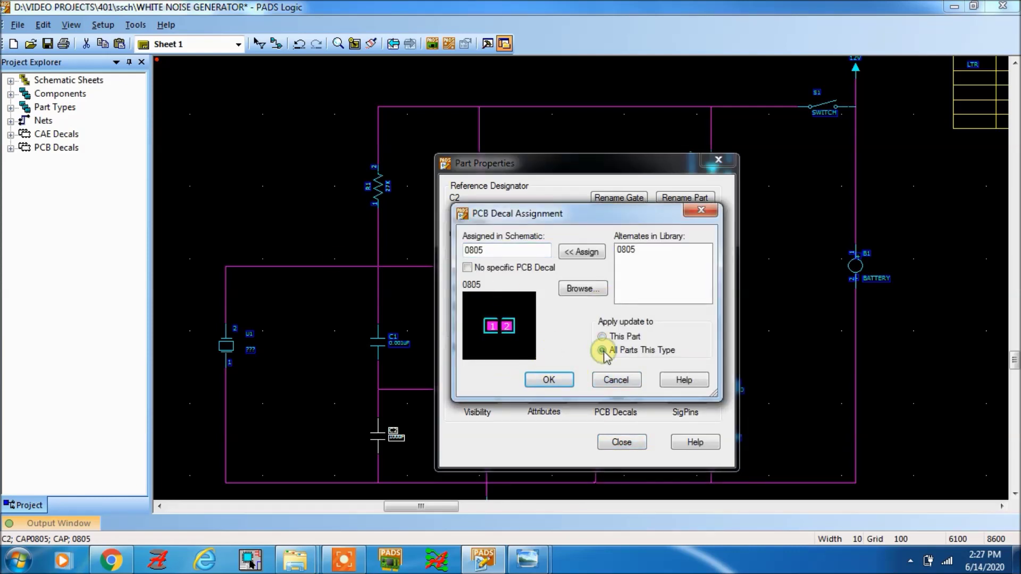
{"action": "left_click", "coordinate": [552, 380]}
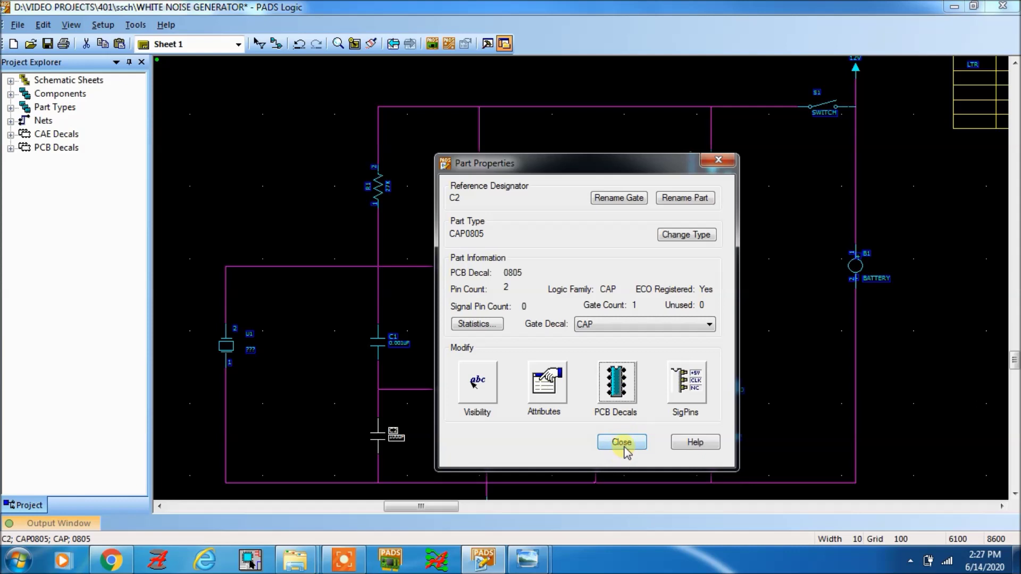
{"action": "left_click", "coordinate": [624, 448]}
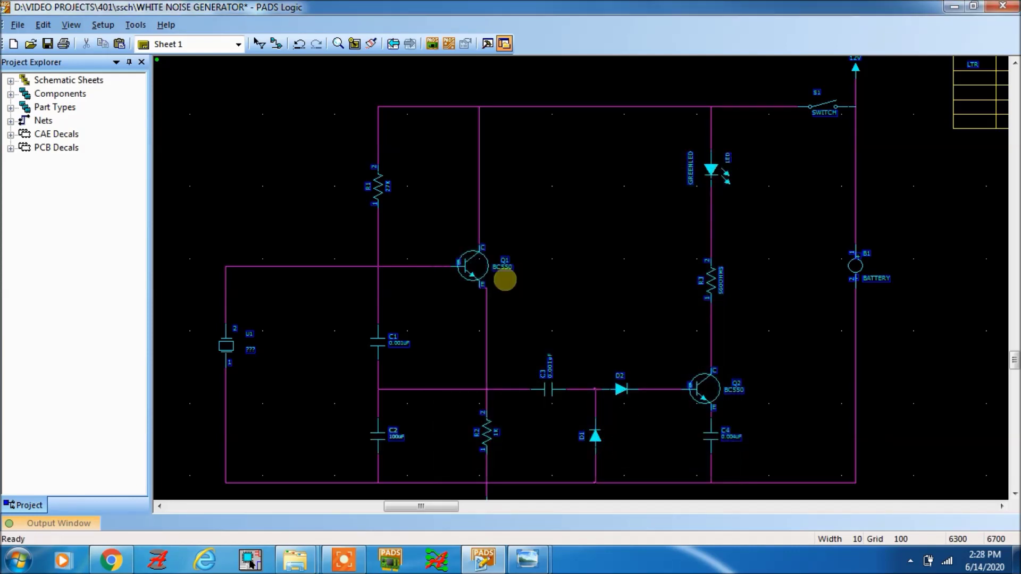
Open the PCB decal assignment for transistor Q1 and list all 3-pin decals from all libraries using the * filter
{"action": "right_click", "coordinate": [479, 268]}
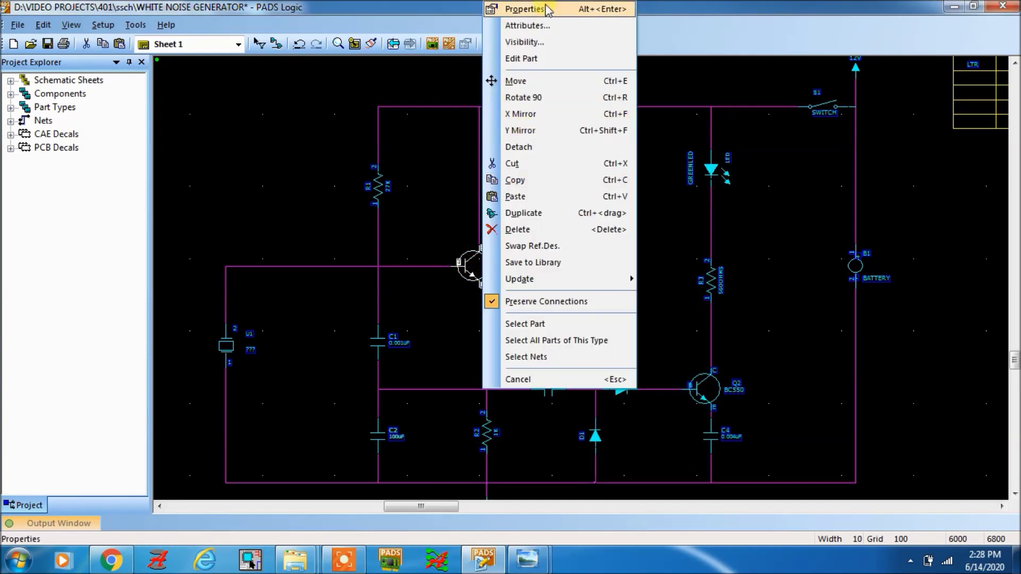
{"action": "left_click", "coordinate": [547, 9]}
{"action": "left_click", "coordinate": [615, 382]}
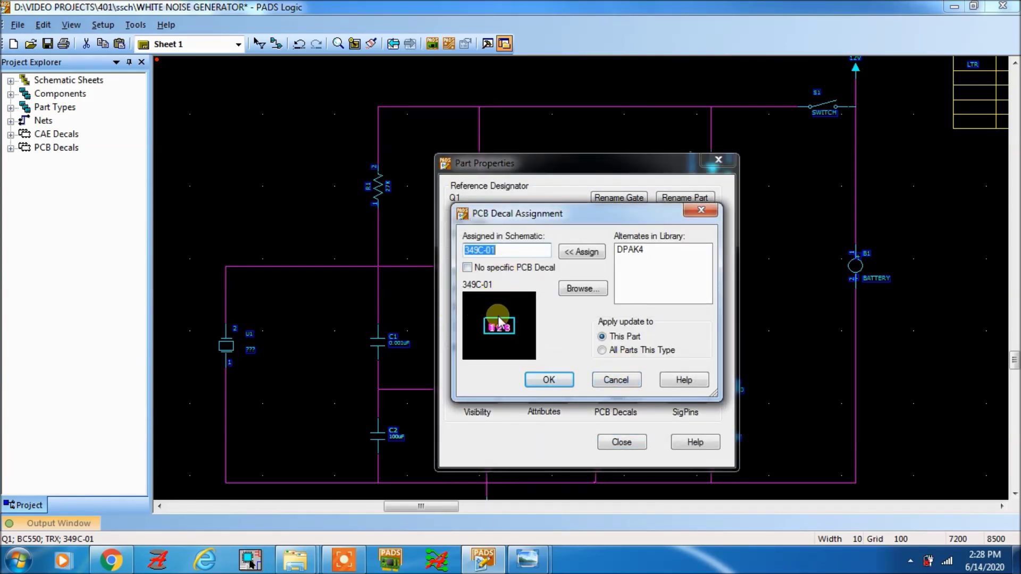
{"action": "left_click", "coordinate": [585, 289]}
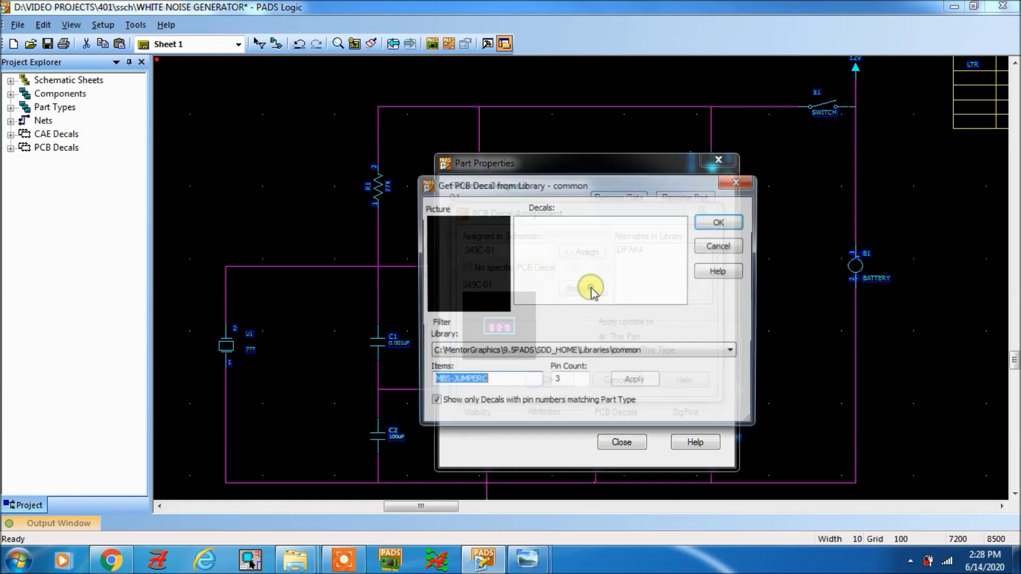
{"action": "left_click", "coordinate": [614, 350]}
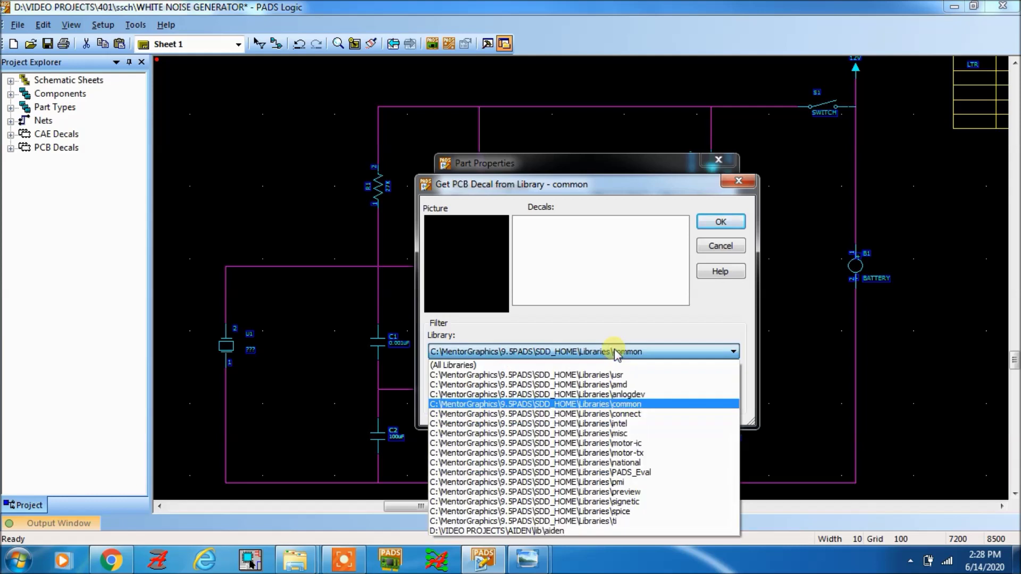
{"action": "left_click", "coordinate": [513, 366]}
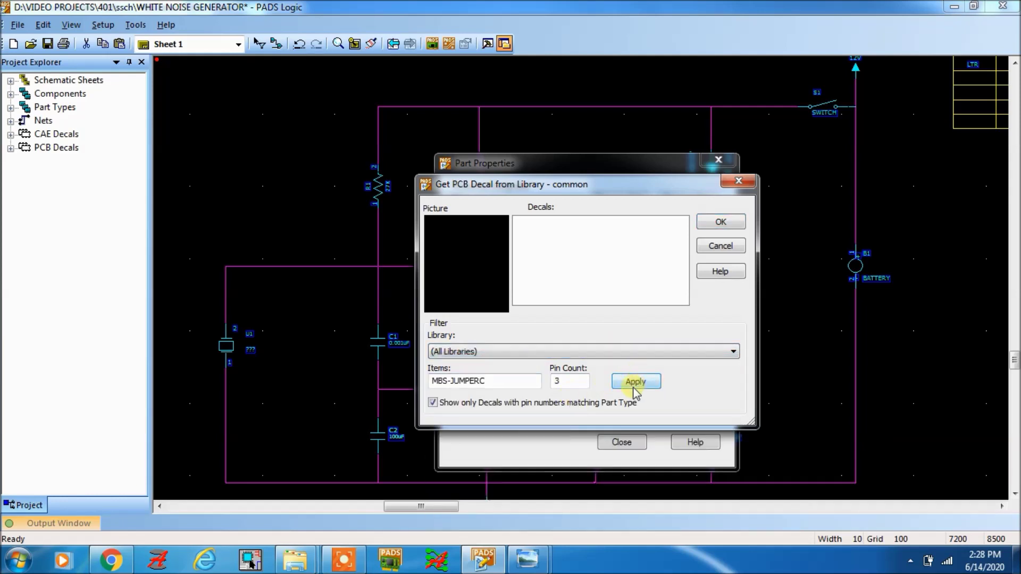
{"action": "left_click", "coordinate": [634, 382]}
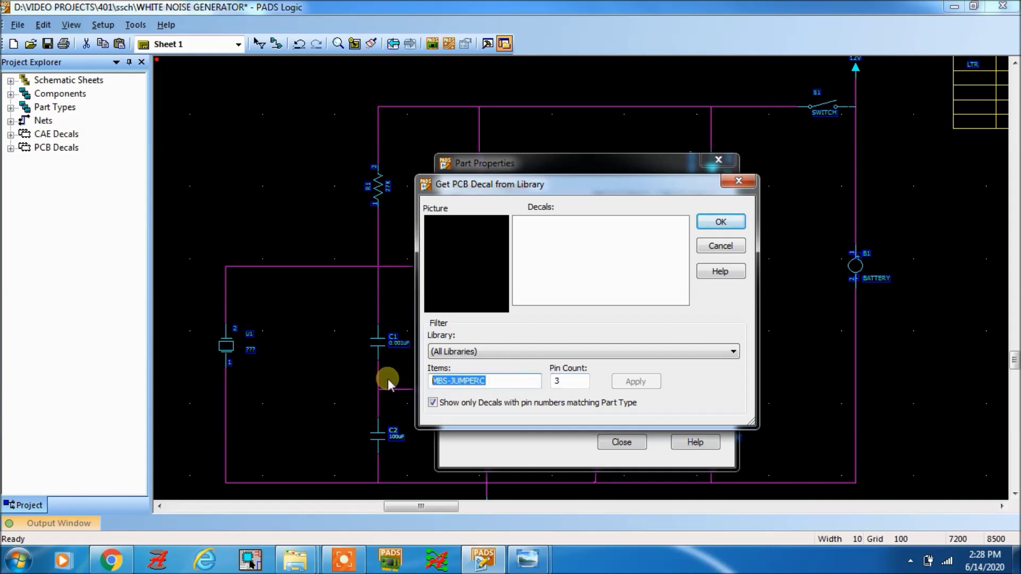
{"action": "type", "text": "*"}
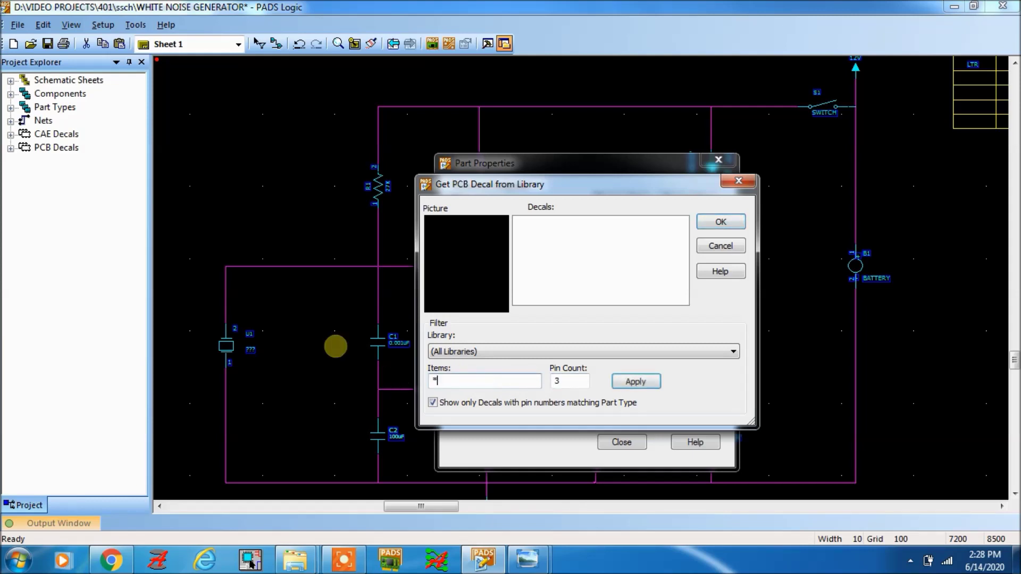
{"action": "left_click", "coordinate": [625, 383]}
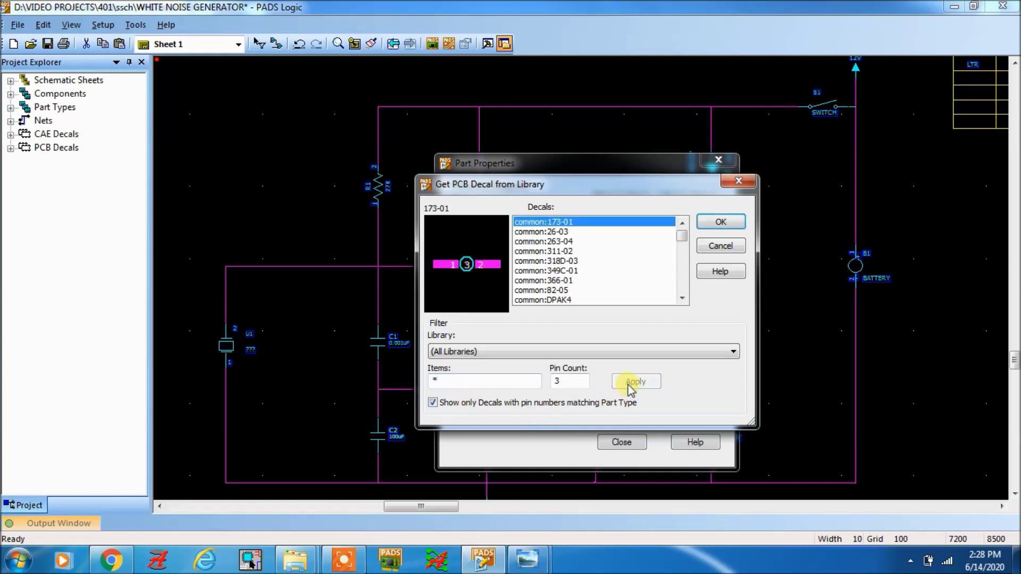
Preview several common library decals for transistor Q1, including 311-02 and DPAK4, keep 349C-01 assigned, and close its properties
{"action": "left_click", "coordinate": [551, 280]}
{"action": "left_click", "coordinate": [541, 251]}
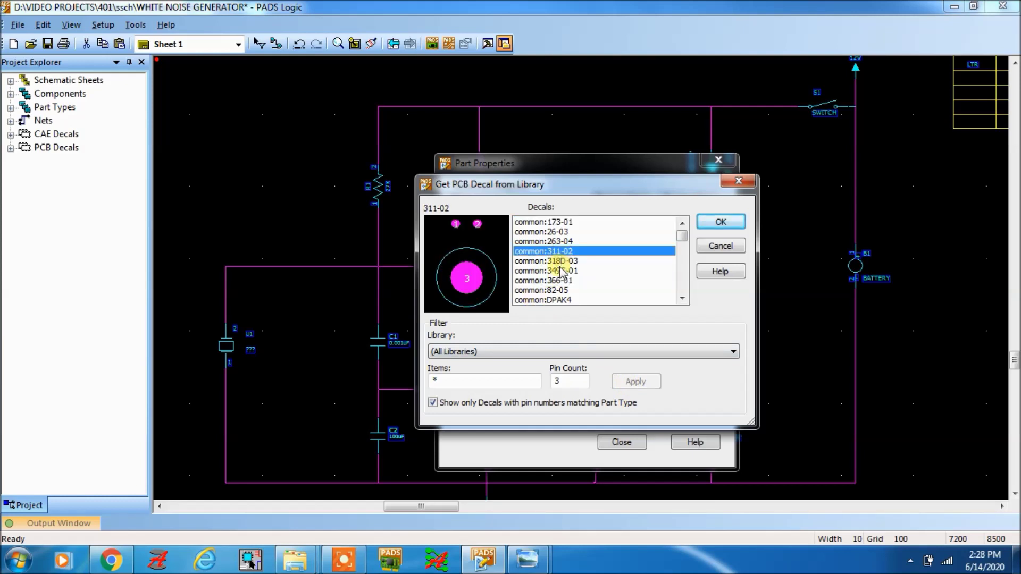
{"action": "left_click", "coordinate": [552, 271]}
{"action": "left_click", "coordinate": [557, 290]}
{"action": "left_click", "coordinate": [558, 299]}
{"action": "left_click", "coordinate": [557, 280]}
{"action": "left_click", "coordinate": [557, 271]}
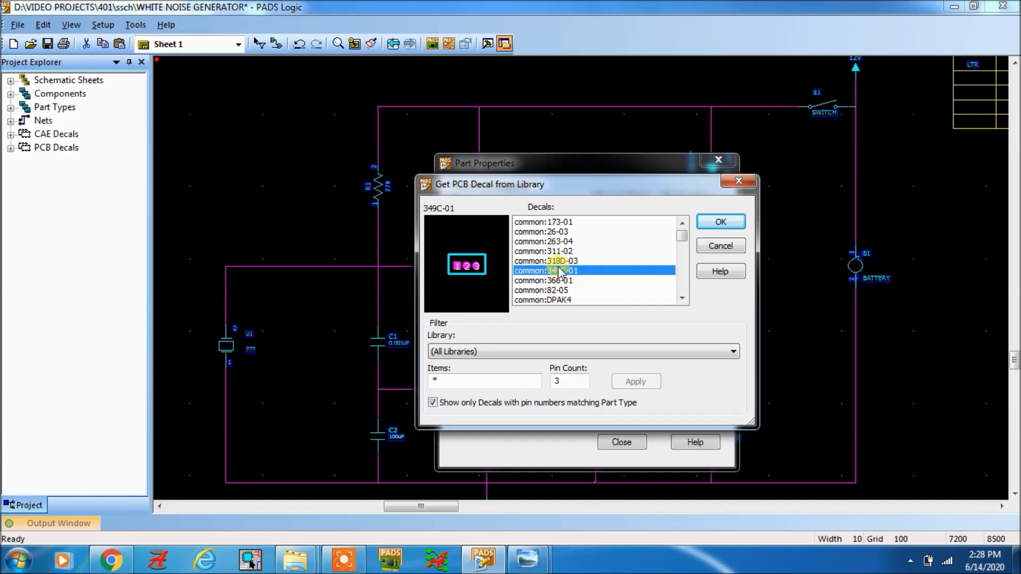
{"action": "left_click", "coordinate": [738, 181]}
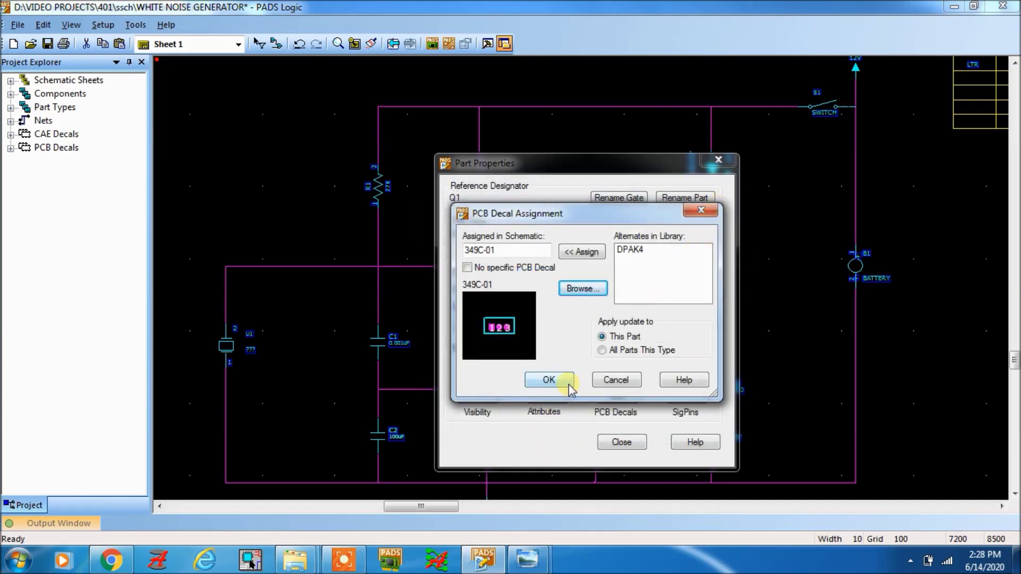
{"action": "left_click", "coordinate": [551, 380]}
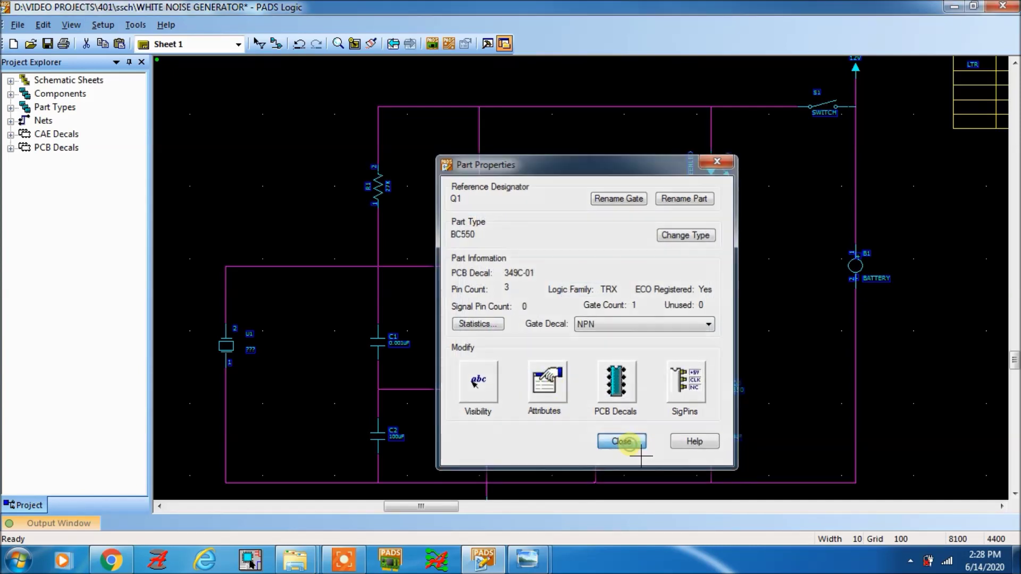
{"action": "left_click", "coordinate": [630, 446]}
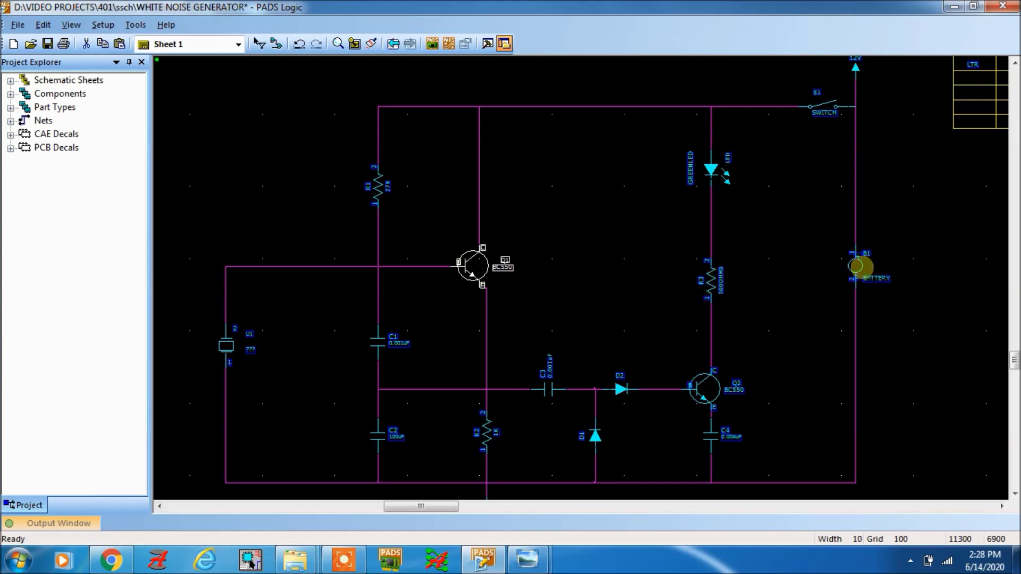
Check which PCB decal is assigned to switch S1 and close its properties without changing it
{"action": "left_click", "coordinate": [827, 106]}
{"action": "right_click", "coordinate": [827, 107]}
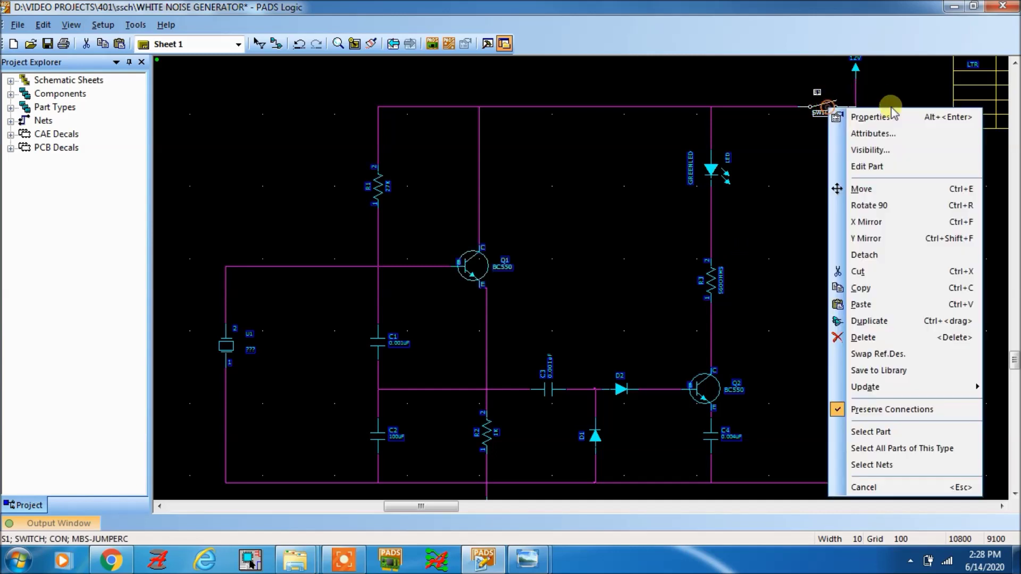
{"action": "left_click", "coordinate": [891, 116]}
{"action": "left_click", "coordinate": [617, 393]}
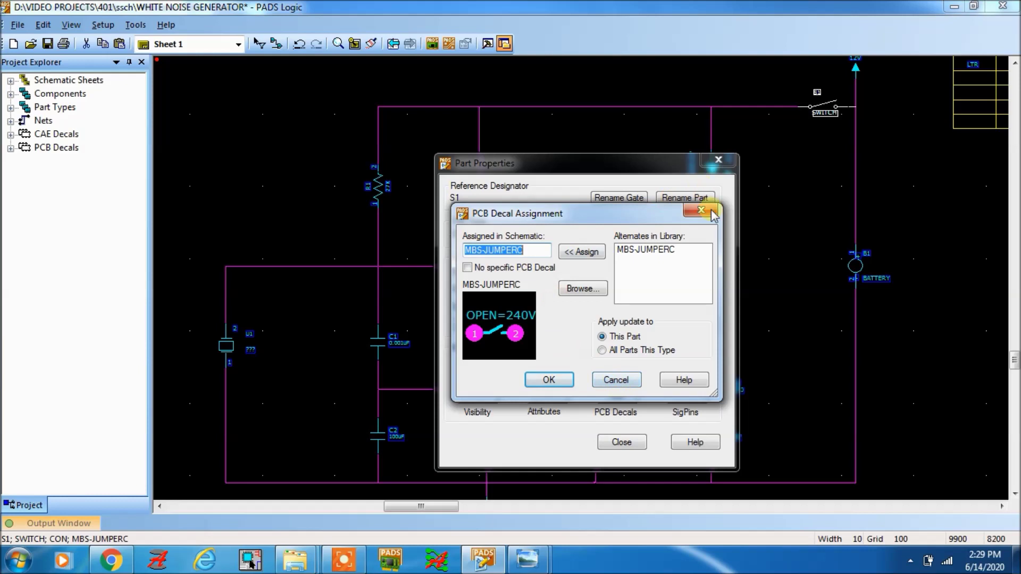
{"action": "left_click", "coordinate": [701, 211]}
{"action": "left_click", "coordinate": [715, 162]}
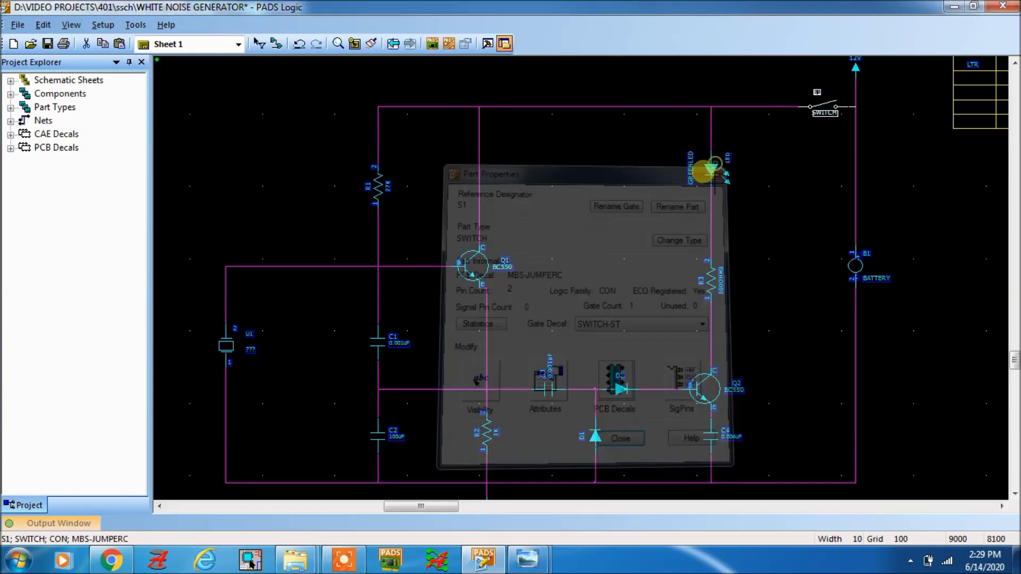
Generate a layout netlist from Sheet 1 with subsheets included, in PADS Layout 9.0 format
{"action": "scroll", "coordinate": [718, 303], "scroll_direction": "down", "scroll_amount": 1}
{"action": "scroll", "coordinate": [501, 378], "scroll_direction": "down", "scroll_amount": 2, "text": "ctrl"}
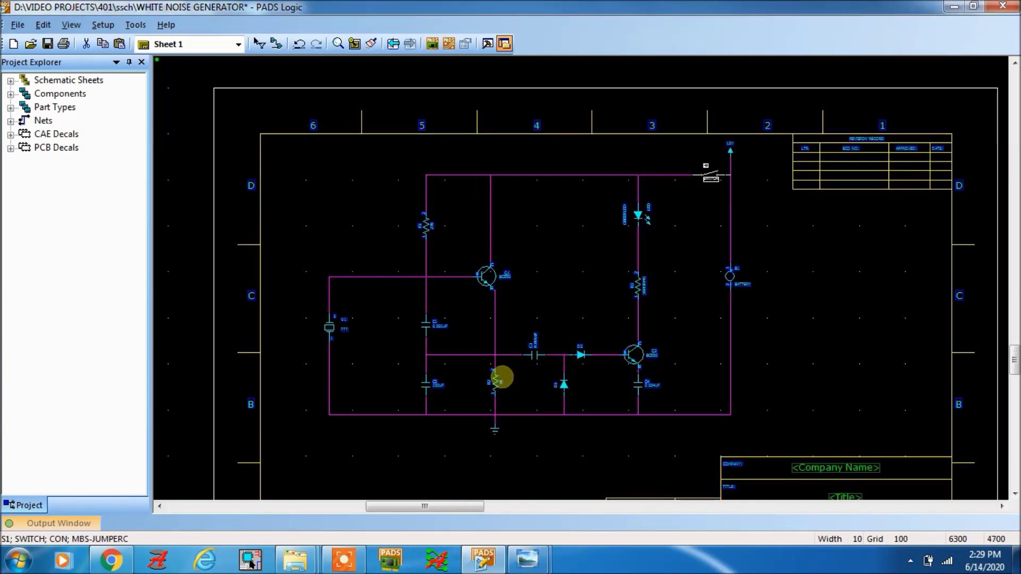
{"action": "left_click", "coordinate": [187, 86]}
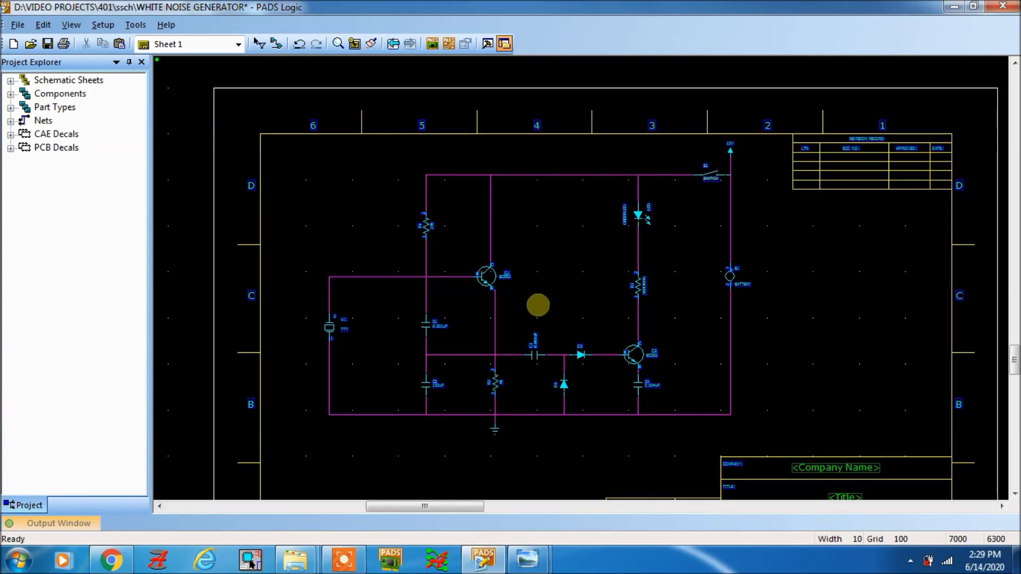
{"action": "left_click", "coordinate": [135, 24]}
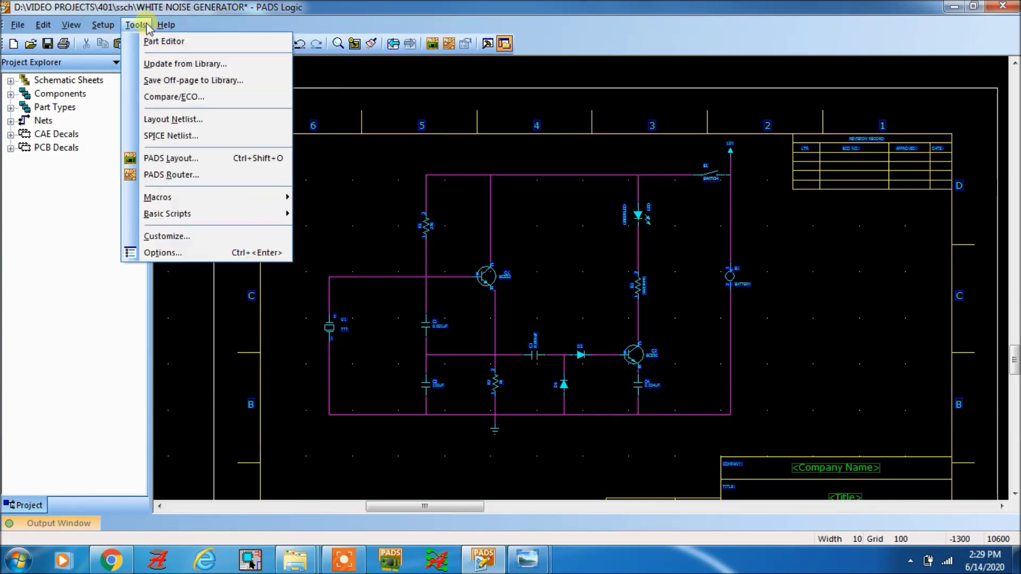
{"action": "left_click", "coordinate": [164, 121]}
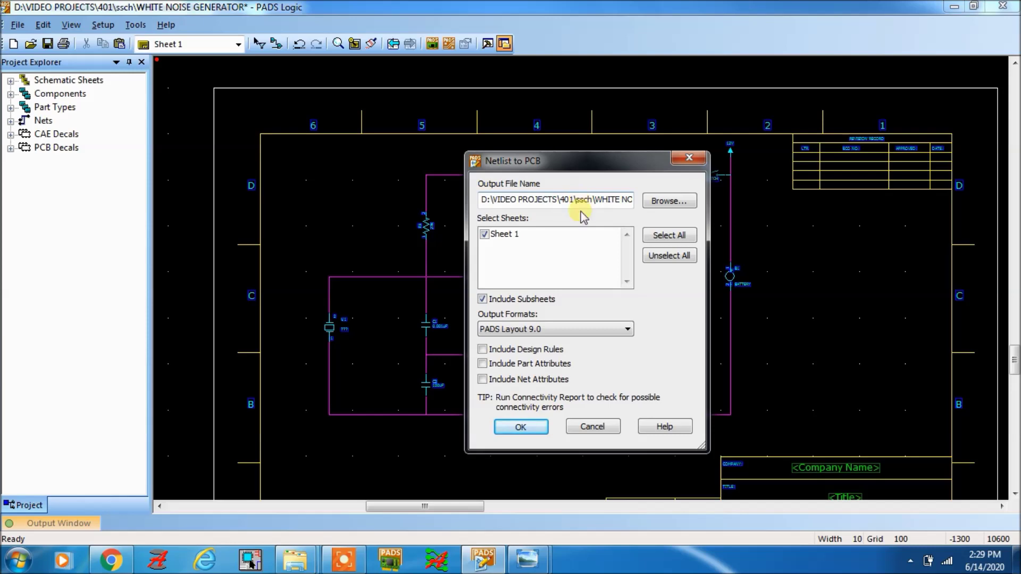
{"action": "left_click", "coordinate": [517, 428]}
{"action": "left_click", "coordinate": [639, 343]}
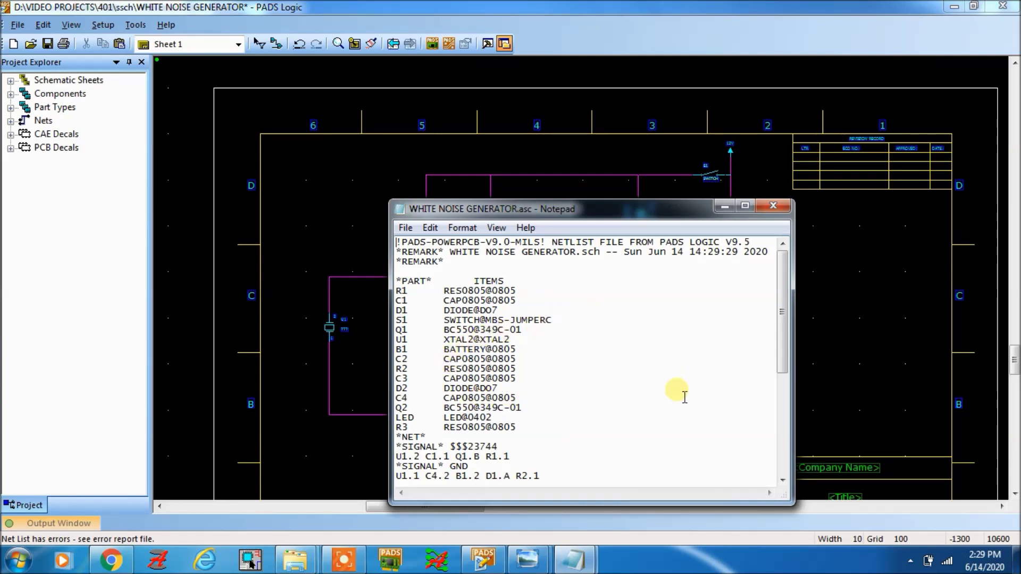
Review the parts and nets in the generated netlist file and the netlist error report, closing both
{"action": "scroll", "coordinate": [577, 354], "scroll_direction": "down", "scroll_amount": 7}
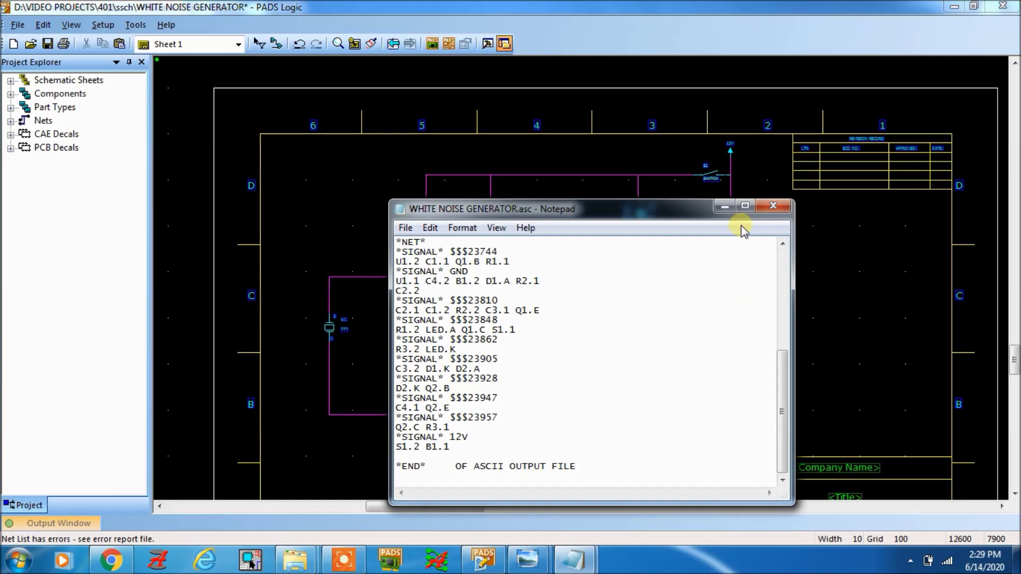
{"action": "left_click", "coordinate": [773, 206]}
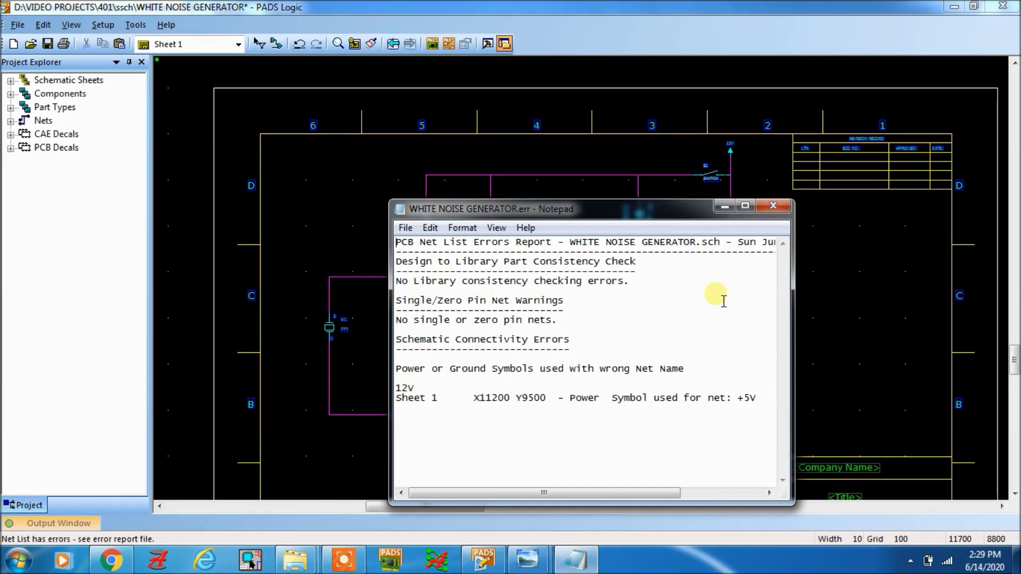
{"action": "left_click", "coordinate": [773, 206]}
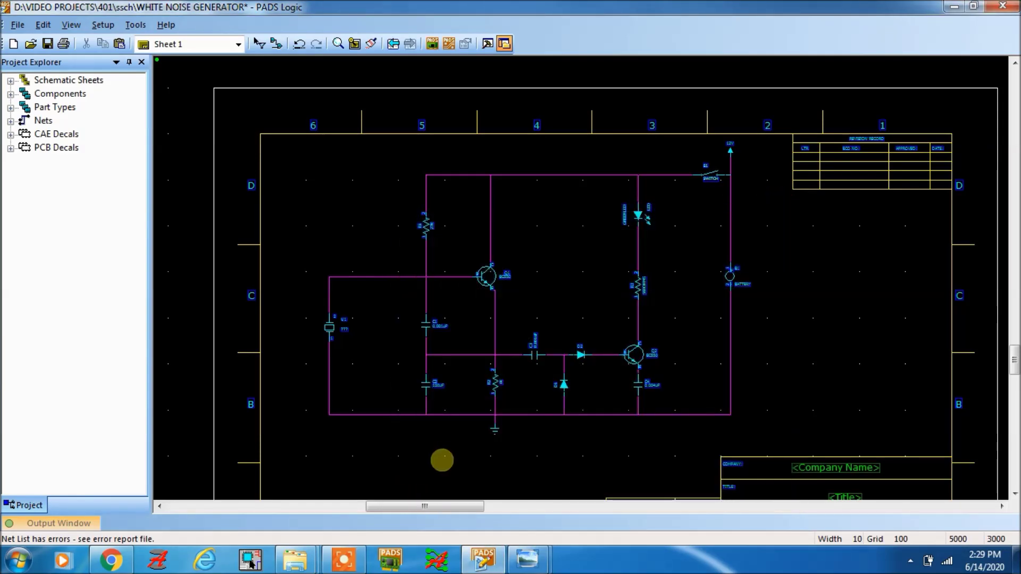
Open PADS Layout and start a new blank board design
{"action": "left_click", "coordinate": [401, 567]}
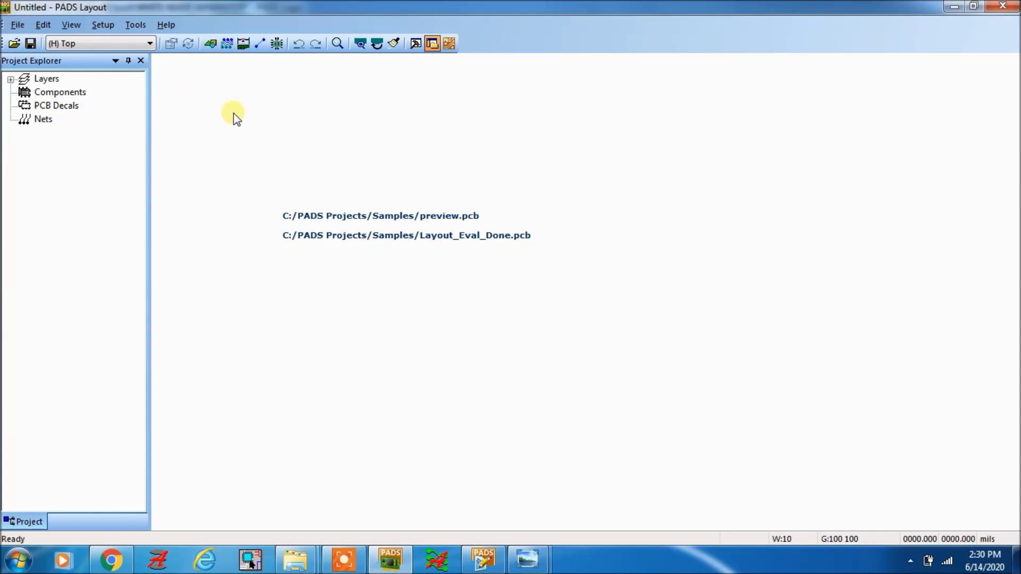
{"action": "left_click", "coordinate": [18, 25]}
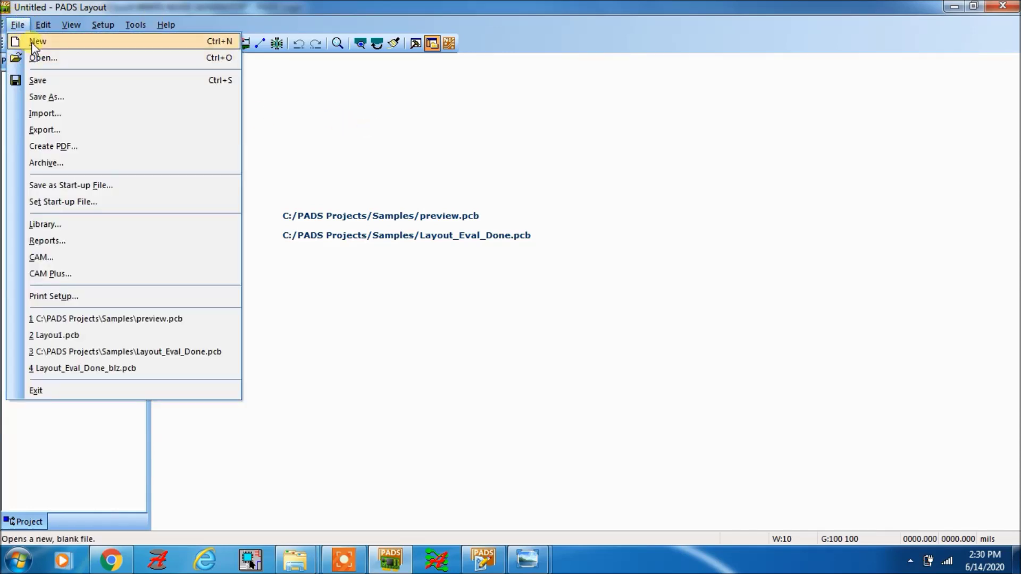
{"action": "left_click", "coordinate": [33, 42]}
{"action": "left_click", "coordinate": [507, 303]}
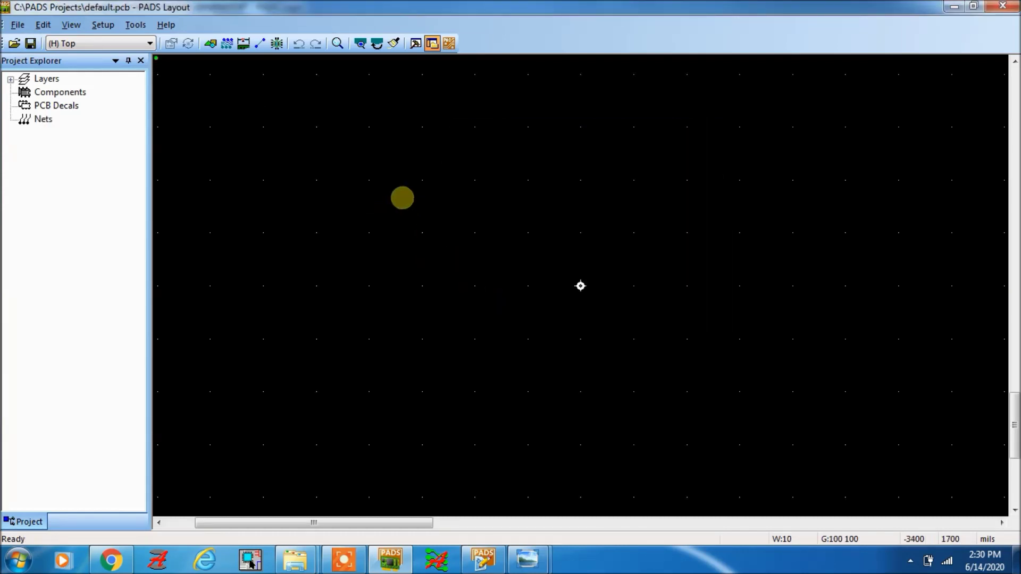
Import the netlist WHITE NOISE GENERATOR.asc from D:\VIDEO PROJECTS\401\ssch into the new board and inspect the imported parts
{"action": "left_click", "coordinate": [16, 25]}
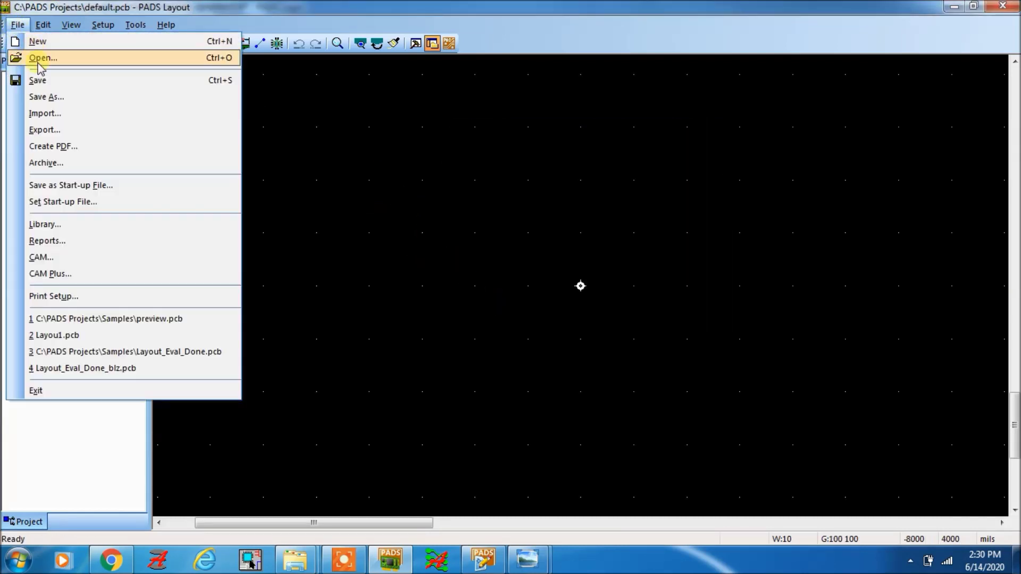
{"action": "left_click", "coordinate": [45, 114]}
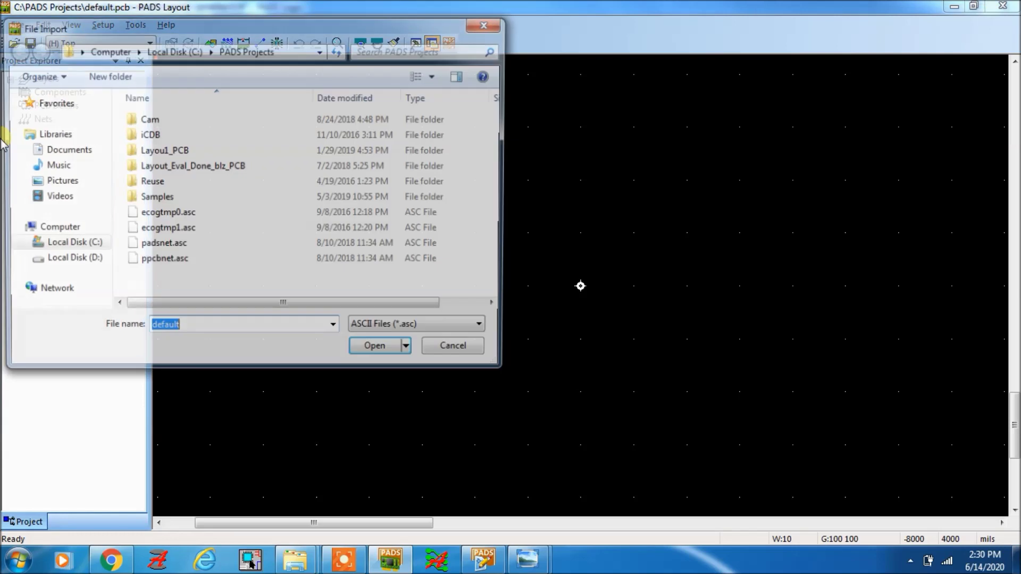
{"action": "left_click", "coordinate": [82, 260]}
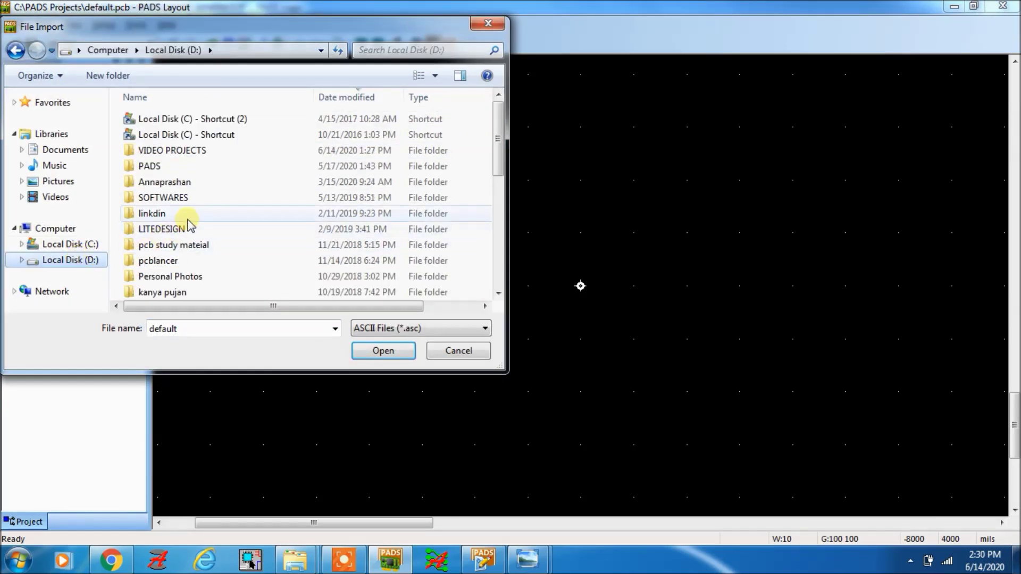
{"action": "double_click", "coordinate": [187, 152]}
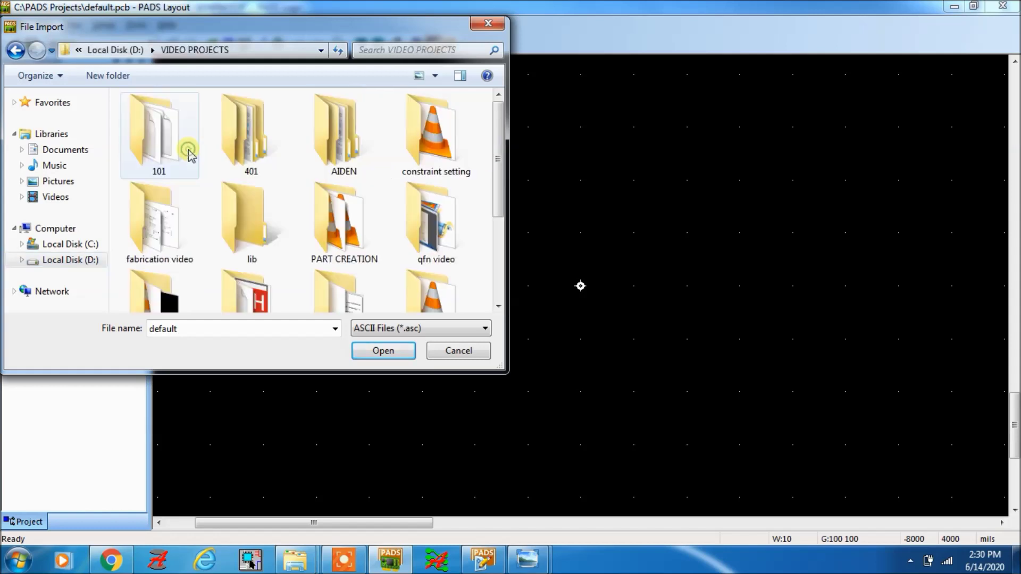
{"action": "double_click", "coordinate": [241, 141]}
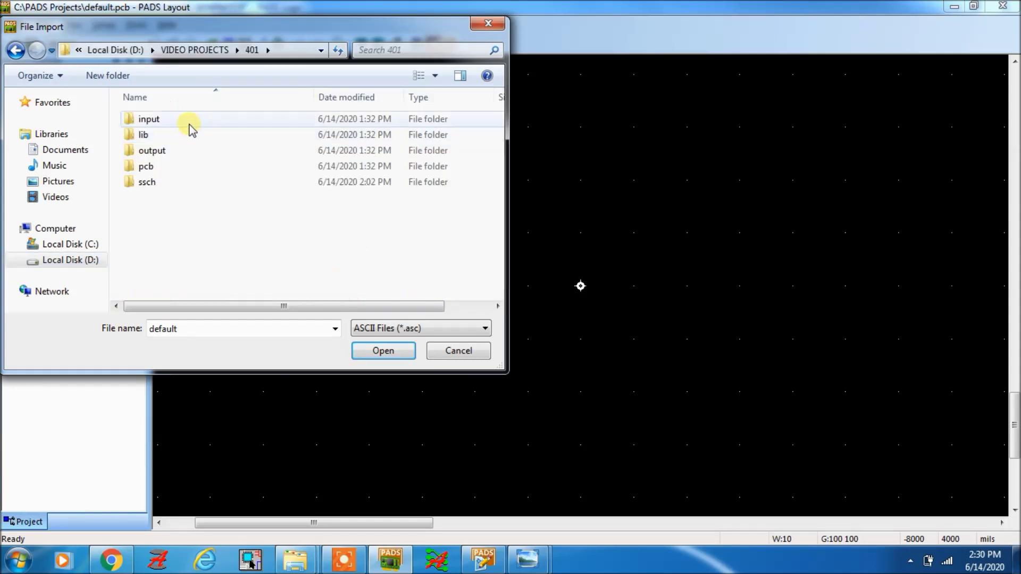
{"action": "double_click", "coordinate": [154, 183]}
{"action": "left_click", "coordinate": [189, 119]}
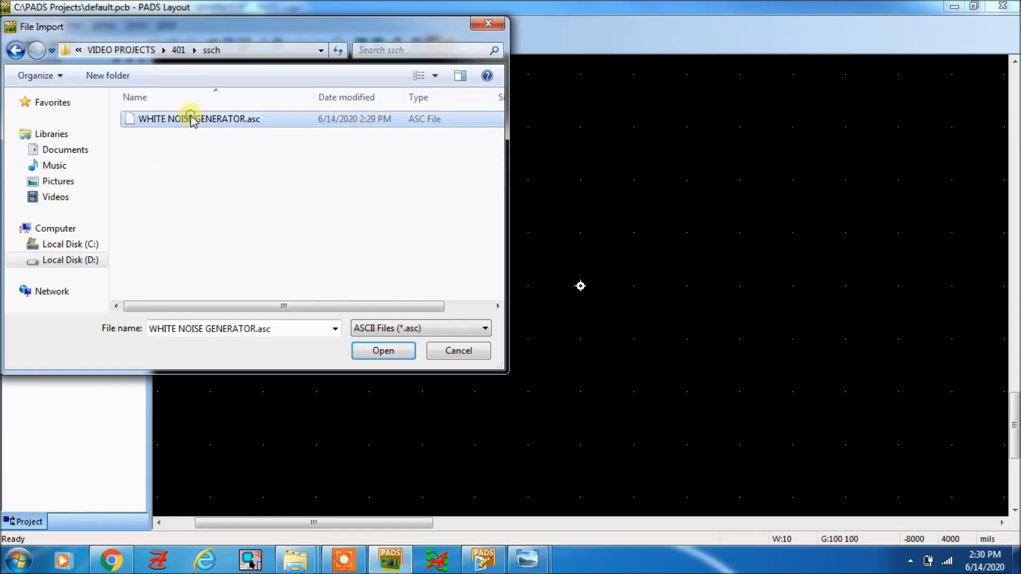
{"action": "left_click", "coordinate": [383, 351]}
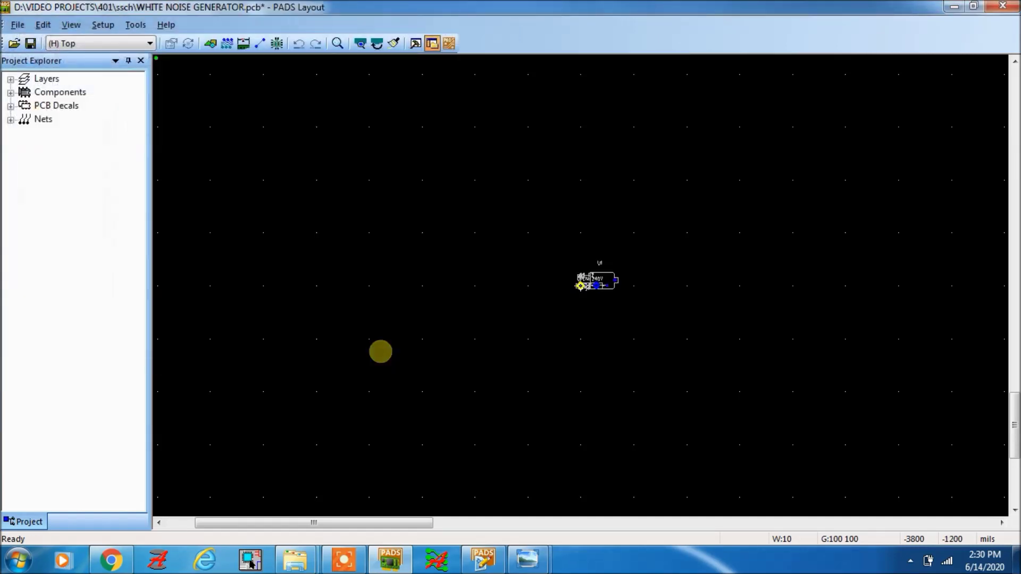
{"action": "scroll", "coordinate": [615, 276], "scroll_direction": "up", "scroll_amount": 5}
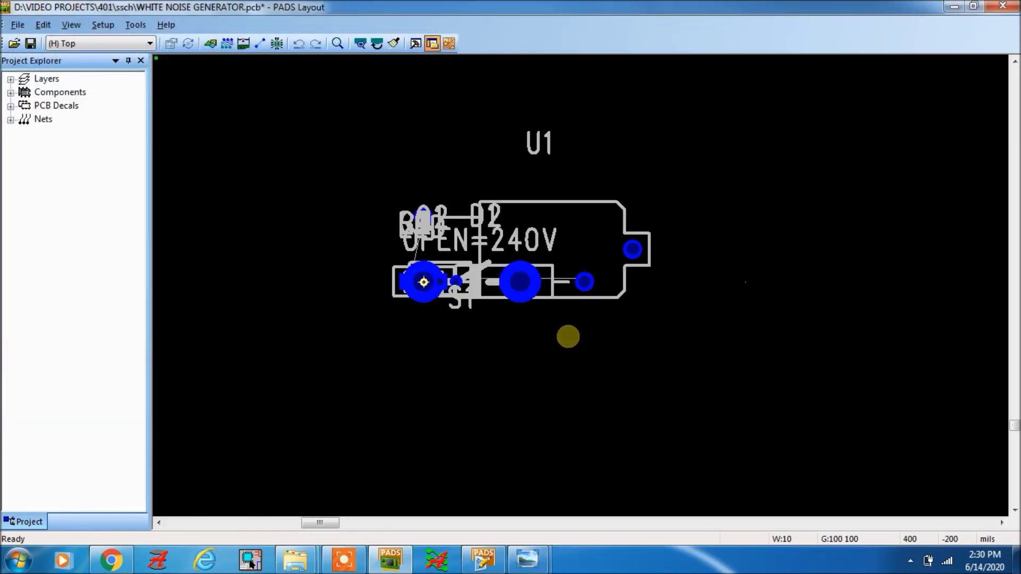
Disperse all the stacked components so they spread out separately in the workspace
{"action": "scroll", "coordinate": [567, 337], "scroll_direction": "down", "scroll_amount": 3}
{"action": "left_click", "coordinate": [133, 27]}
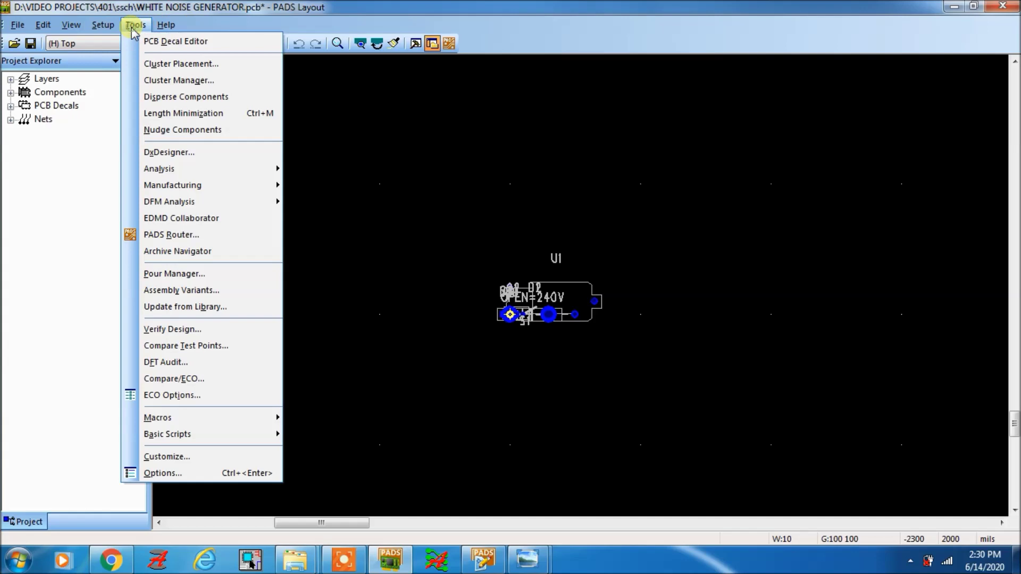
{"action": "left_click", "coordinate": [156, 96]}
{"action": "left_click", "coordinate": [478, 312]}
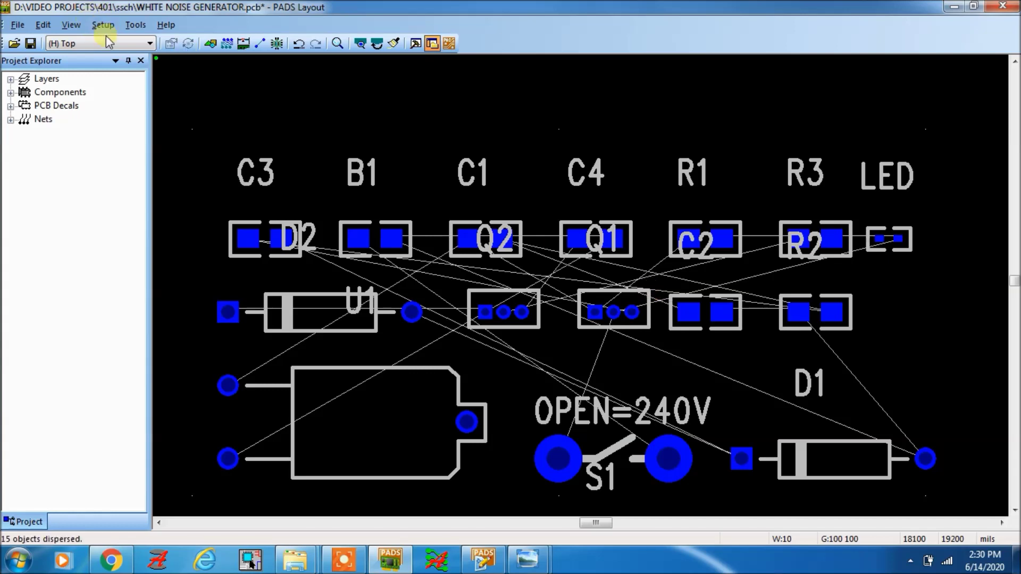
Add the 12V and GND nets to the view list in the net view settings
{"action": "left_click", "coordinate": [72, 24]}
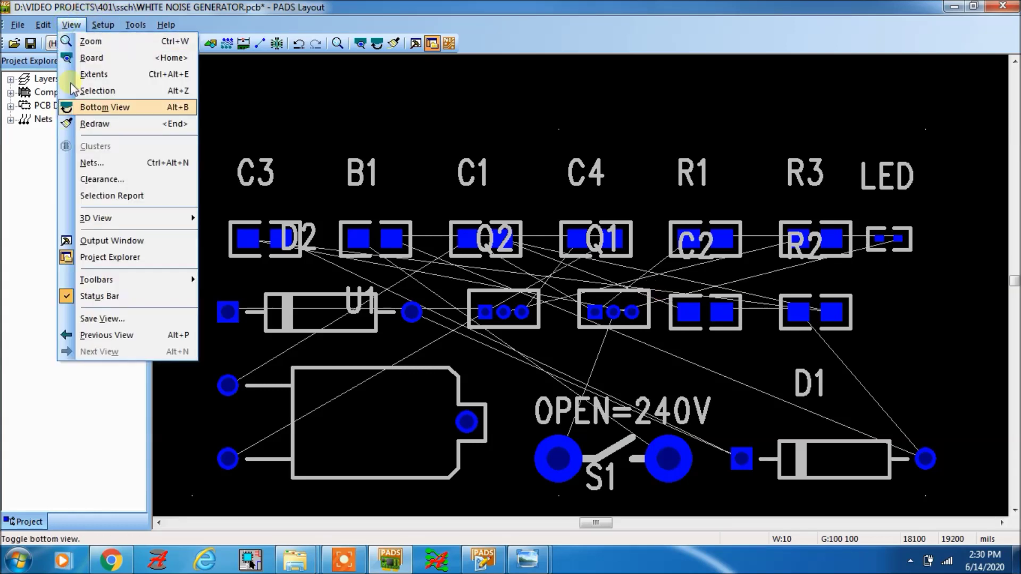
{"action": "left_click", "coordinate": [95, 162]}
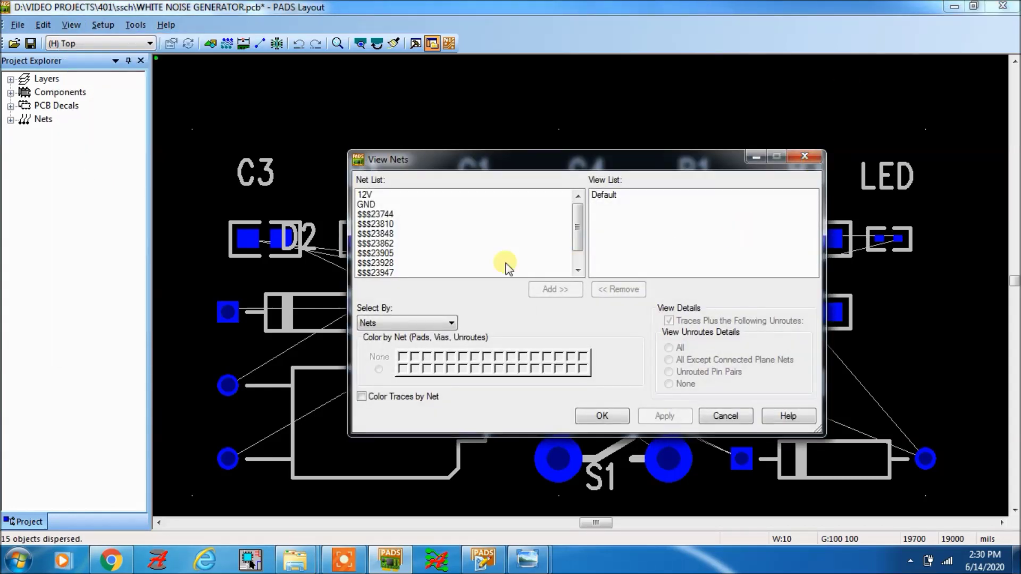
{"action": "left_click", "coordinate": [366, 195]}
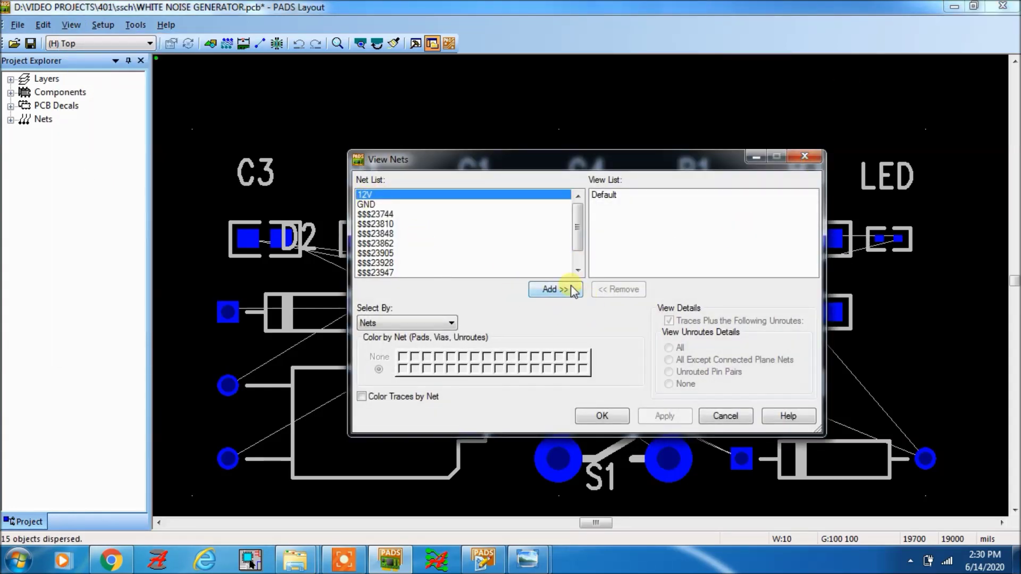
{"action": "left_click", "coordinate": [555, 289]}
{"action": "left_click", "coordinate": [366, 195]}
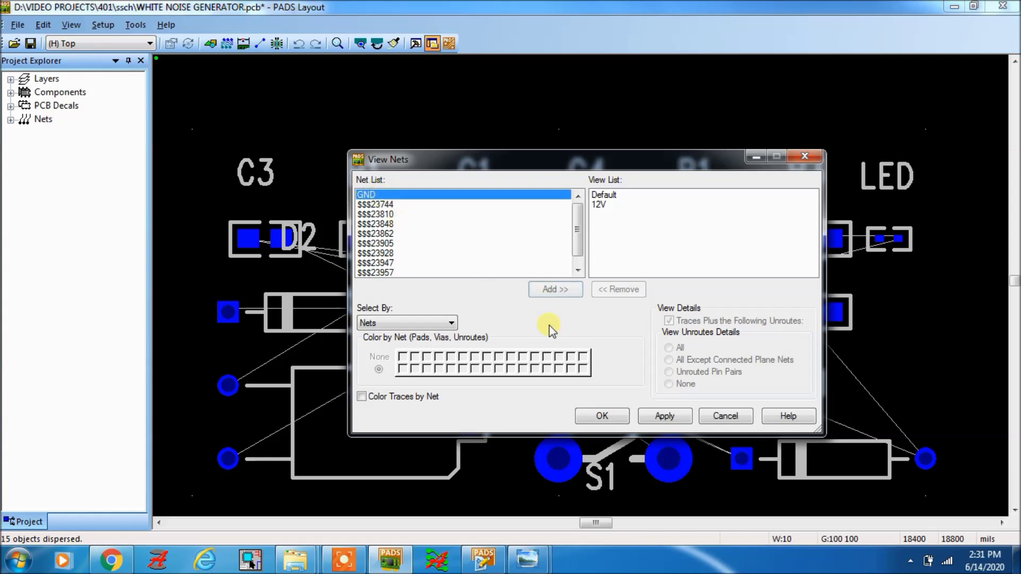
{"action": "left_click", "coordinate": [570, 290]}
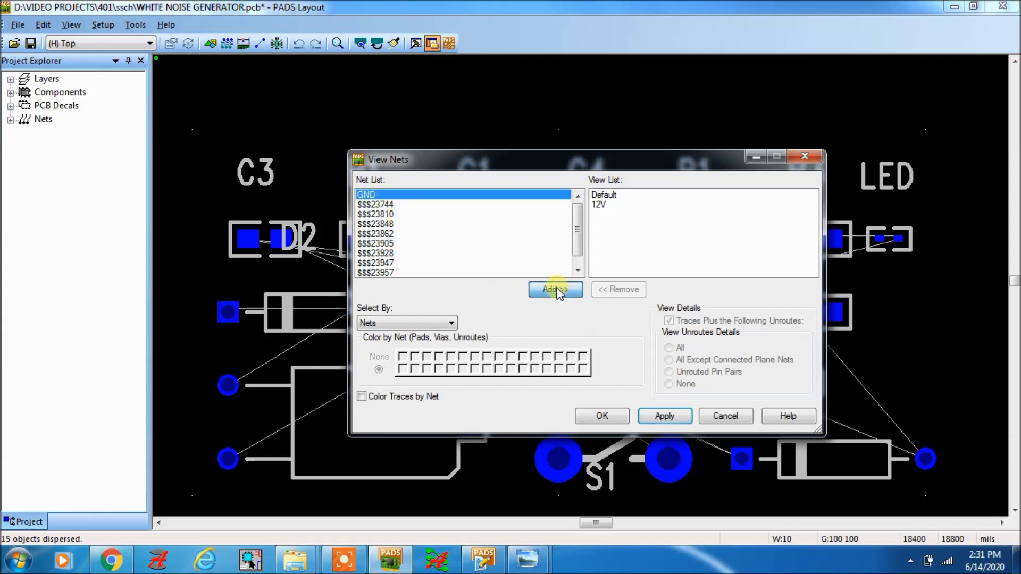
Colour the 12V net red and the GND net yellow, apply the settings and check the coloured pads and connections
{"action": "left_click", "coordinate": [599, 205]}
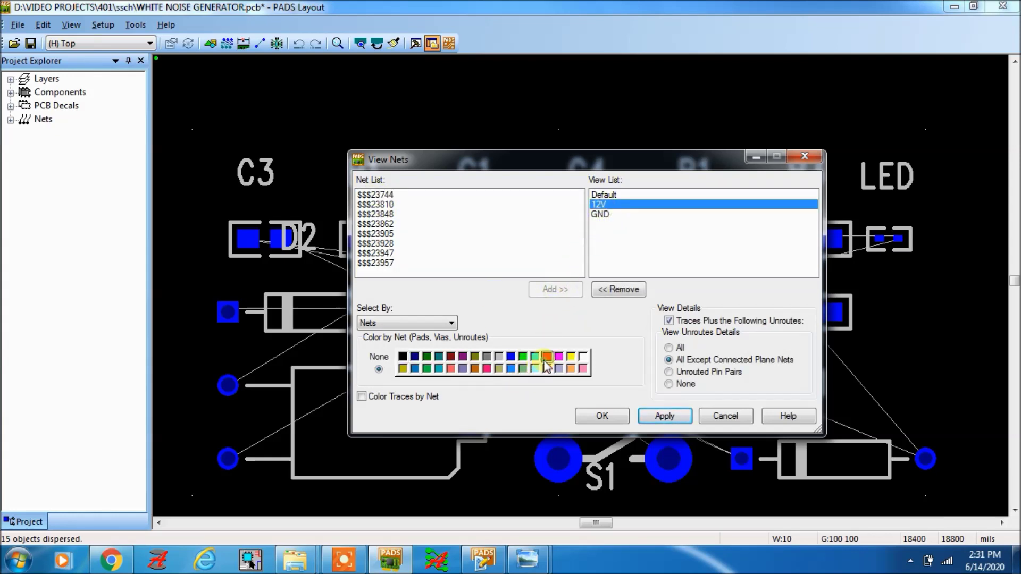
{"action": "left_click", "coordinate": [599, 214]}
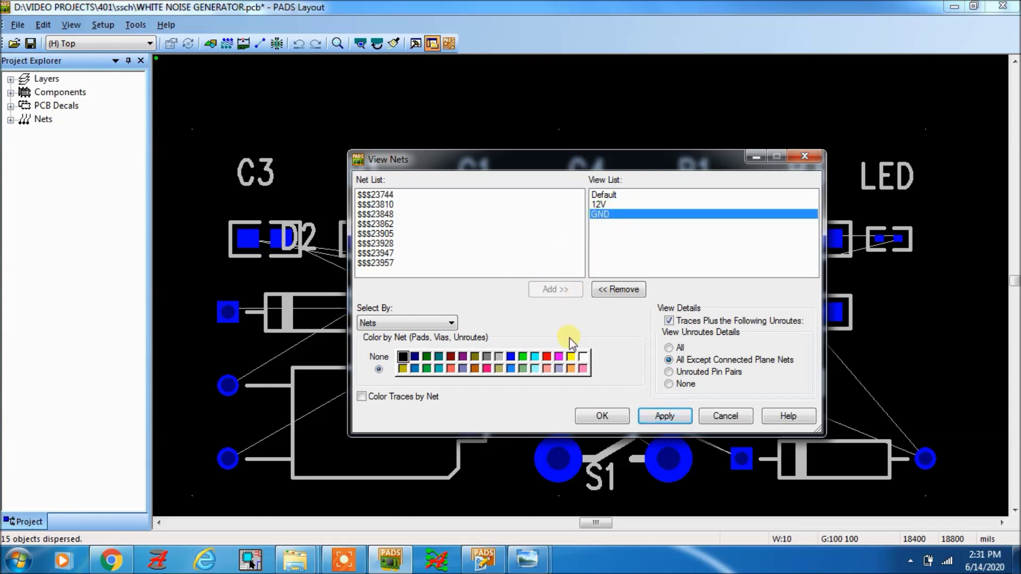
{"action": "left_click", "coordinate": [663, 416]}
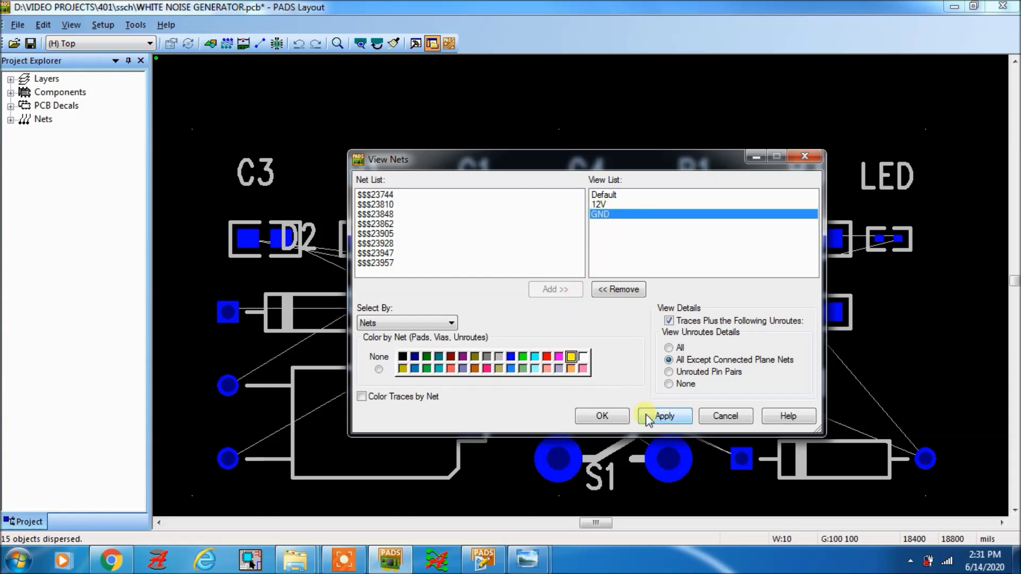
{"action": "left_click", "coordinate": [597, 420]}
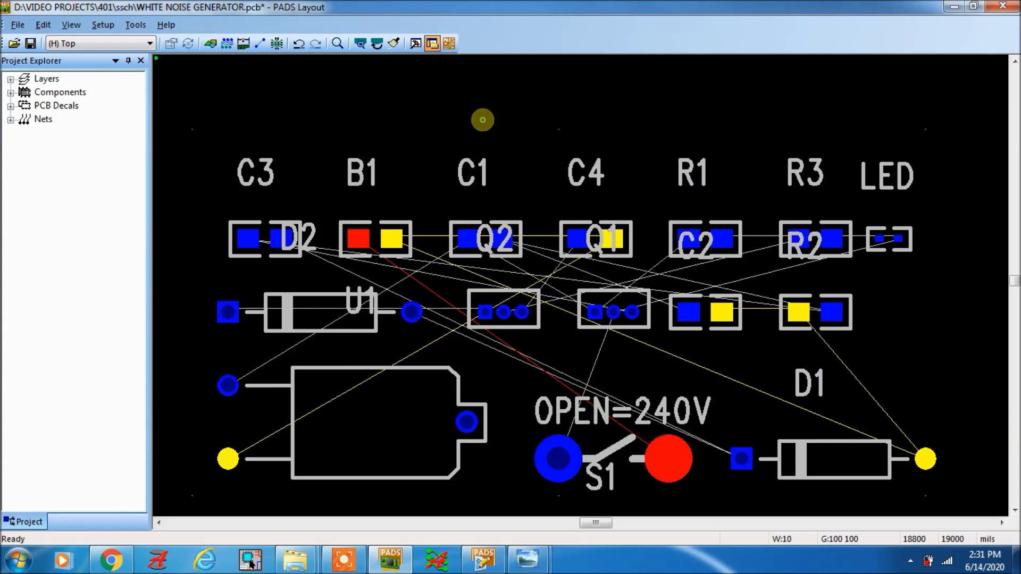
{"action": "scroll", "coordinate": [511, 245], "scroll_direction": "down", "scroll_amount": 2}
{"action": "scroll", "coordinate": [580, 284], "scroll_direction": "up", "scroll_amount": 2}
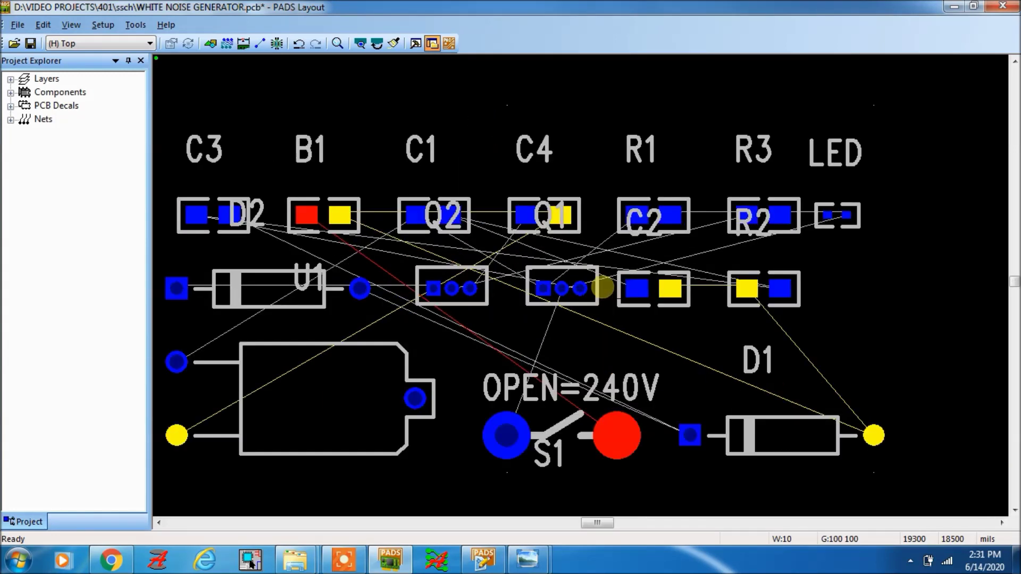
{"action": "scroll", "coordinate": [583, 285], "scroll_direction": "down", "scroll_amount": 2}
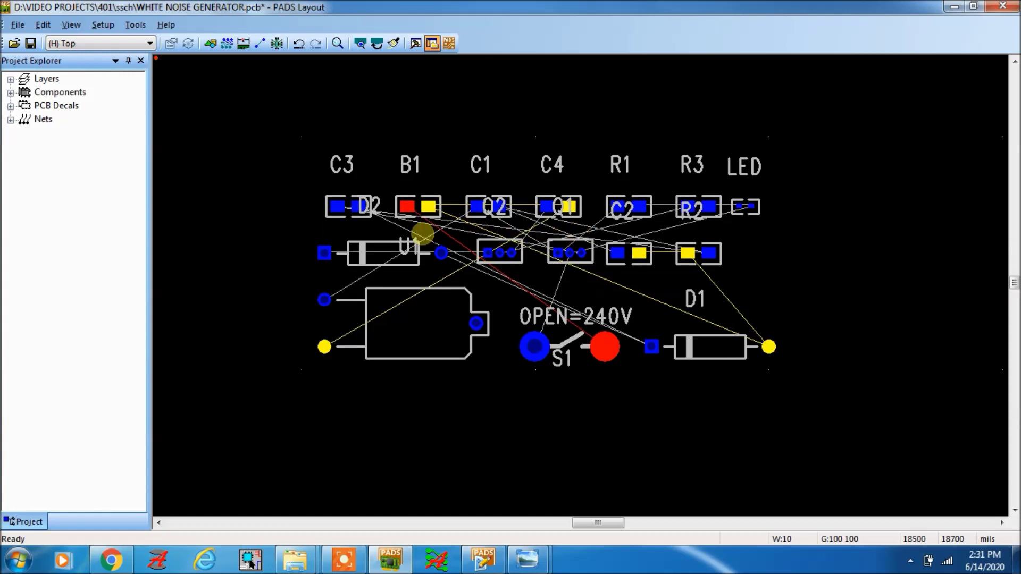
{"action": "scroll", "coordinate": [416, 232], "scroll_direction": "down", "scroll_amount": 2}
{"action": "scroll", "coordinate": [416, 232], "scroll_direction": "up", "scroll_amount": 4}
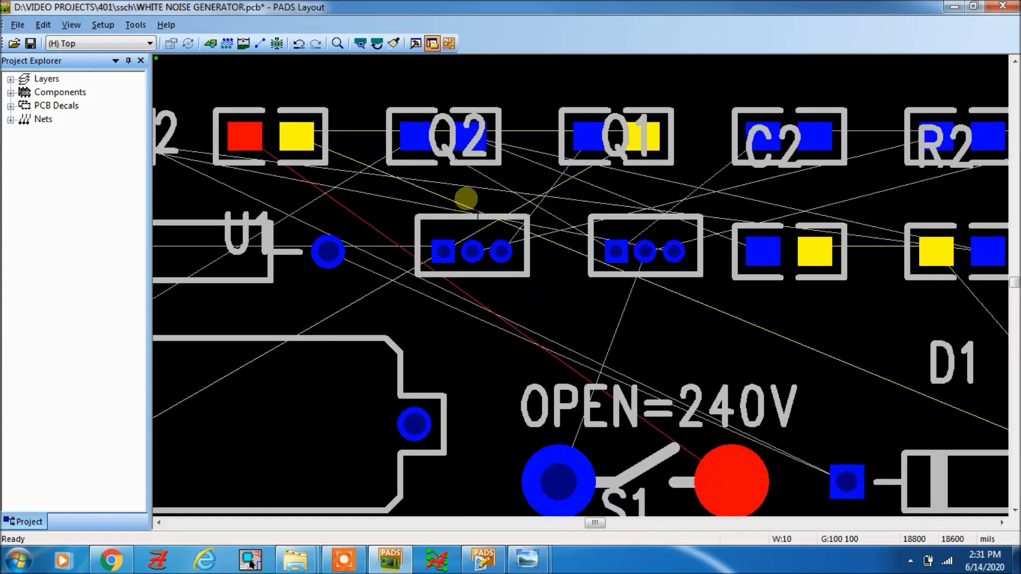
{"action": "scroll", "coordinate": [510, 179], "scroll_direction": "down", "scroll_amount": 2}
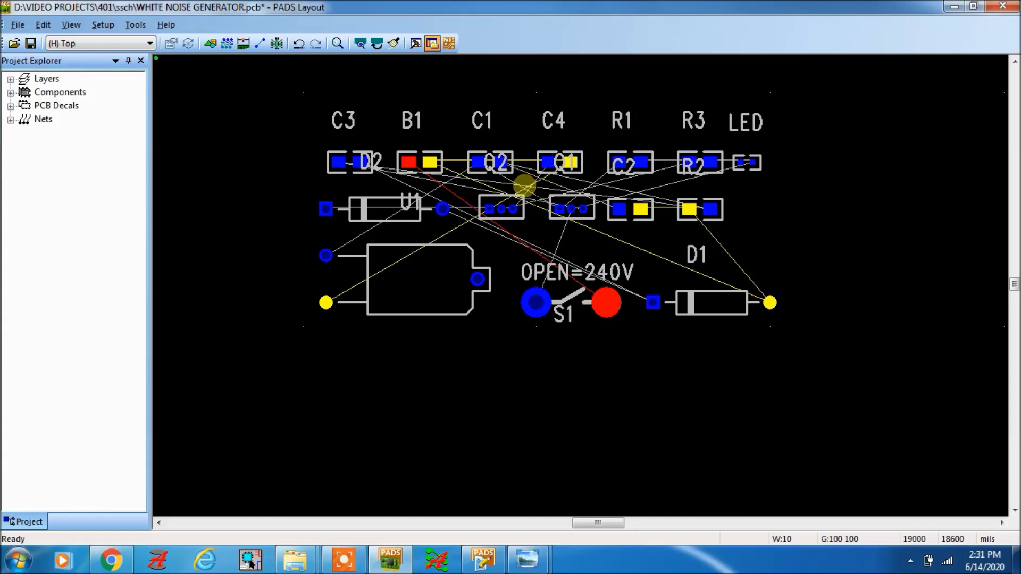
Save the board as WHITE NOISE GENERATOR_01 in the pcb folder of D:\VIDEO PROJECTS\401
{"action": "left_click", "coordinate": [15, 25]}
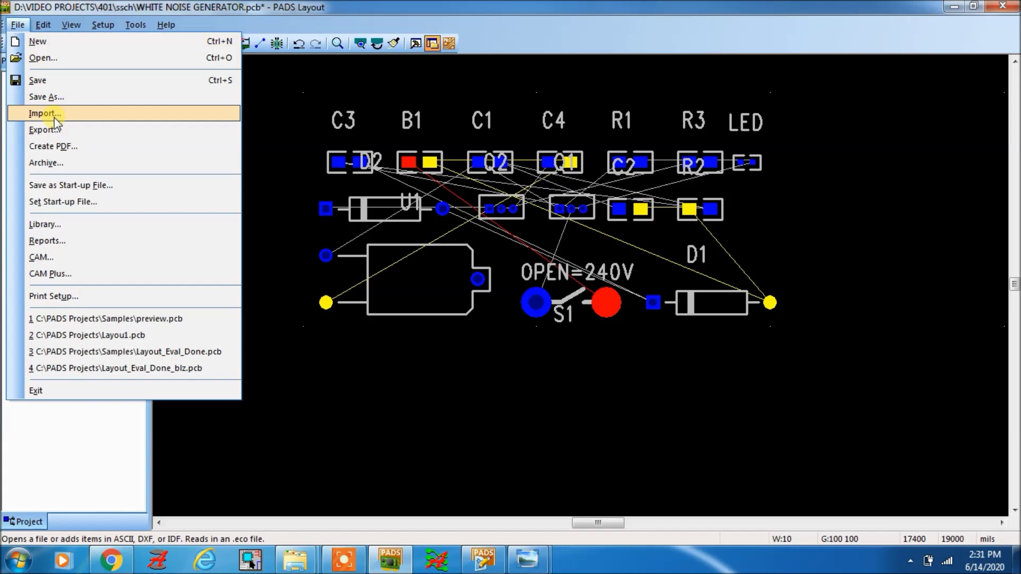
{"action": "left_click", "coordinate": [56, 94]}
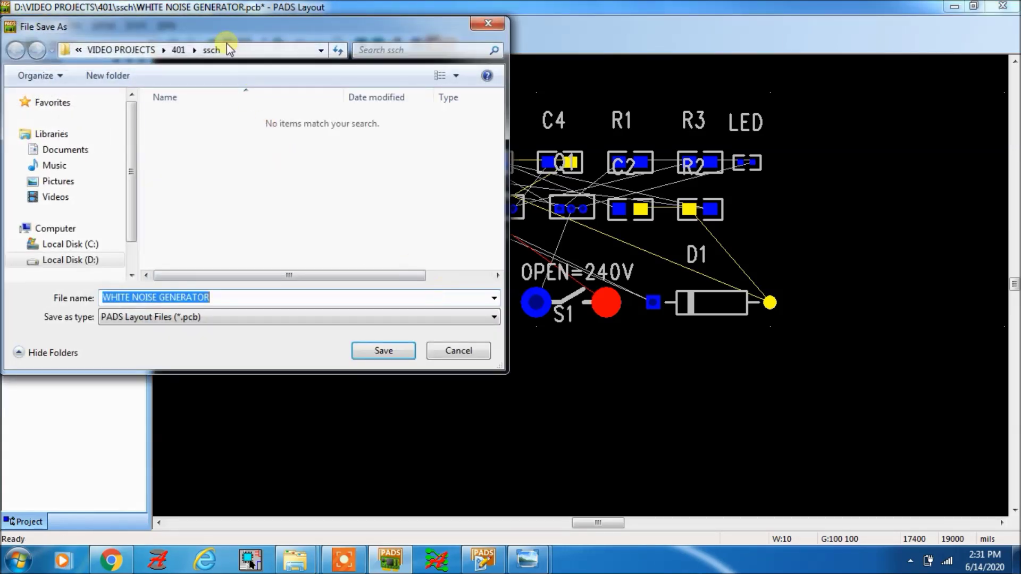
{"action": "left_click", "coordinate": [181, 50]}
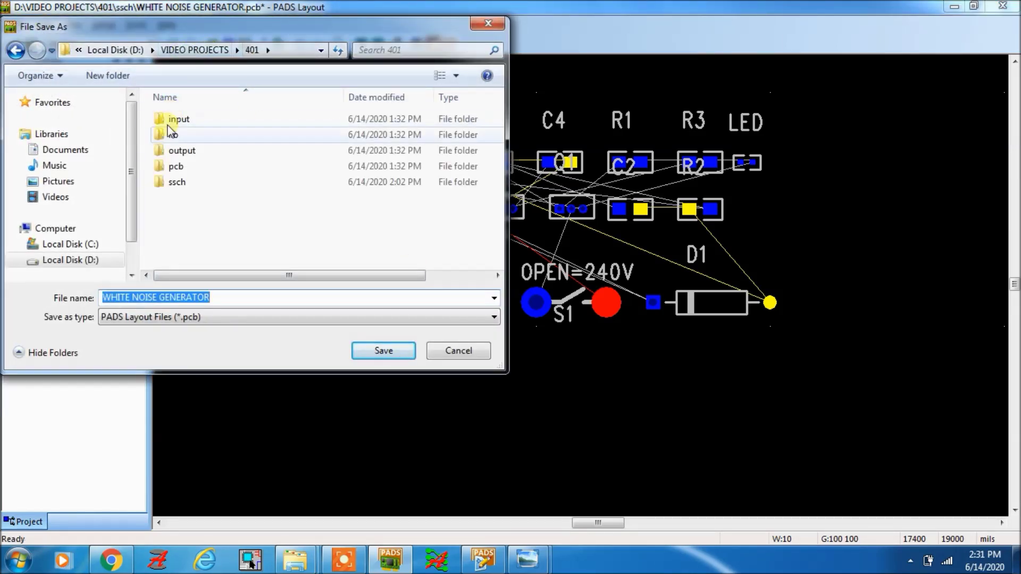
{"action": "left_click", "coordinate": [173, 166]}
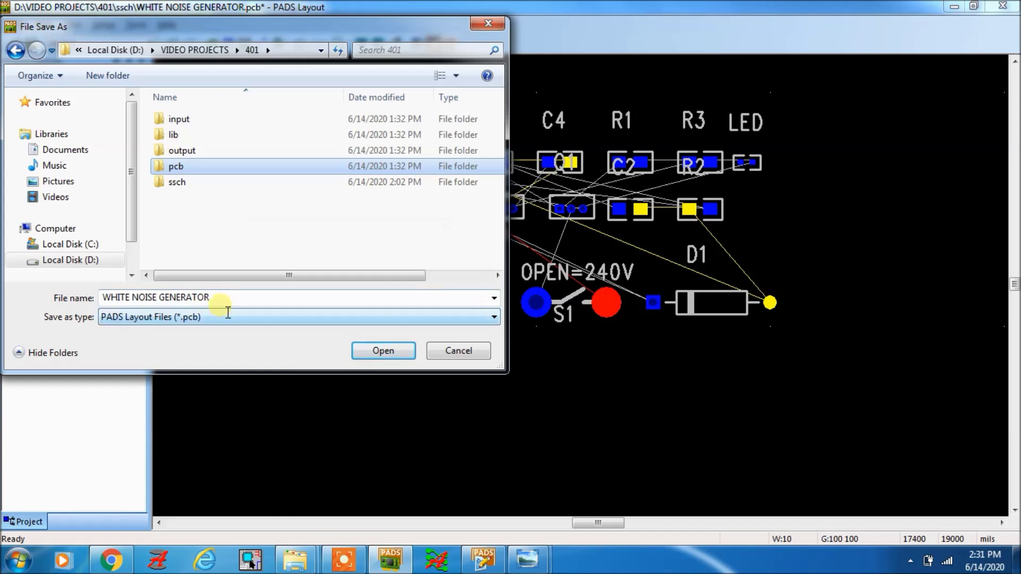
{"action": "left_click", "coordinate": [221, 298]}
{"action": "left_click", "coordinate": [223, 301]}
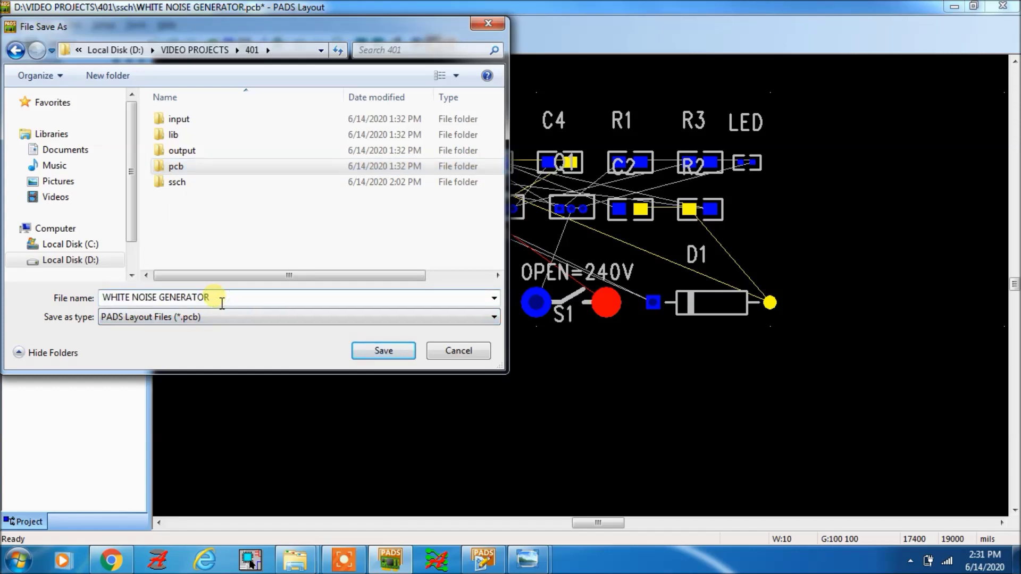
{"action": "type", "text": "_01"}
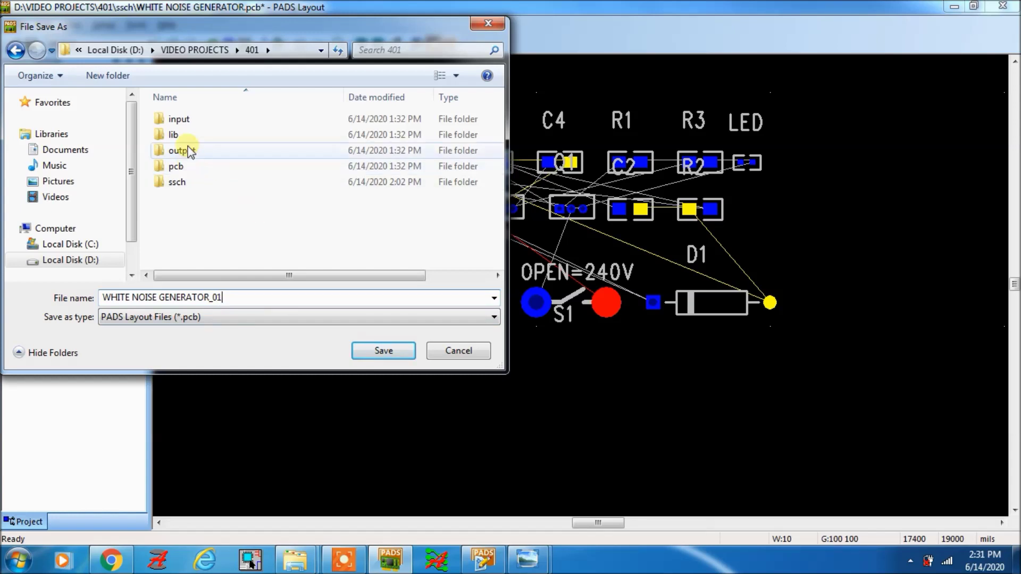
{"action": "double_click", "coordinate": [172, 165]}
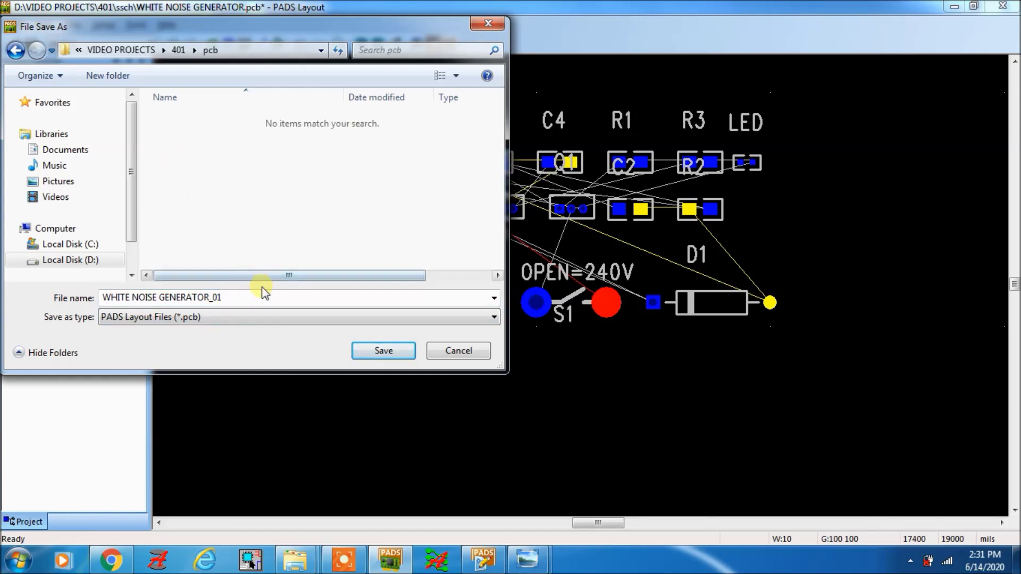
{"action": "left_click", "coordinate": [384, 347]}
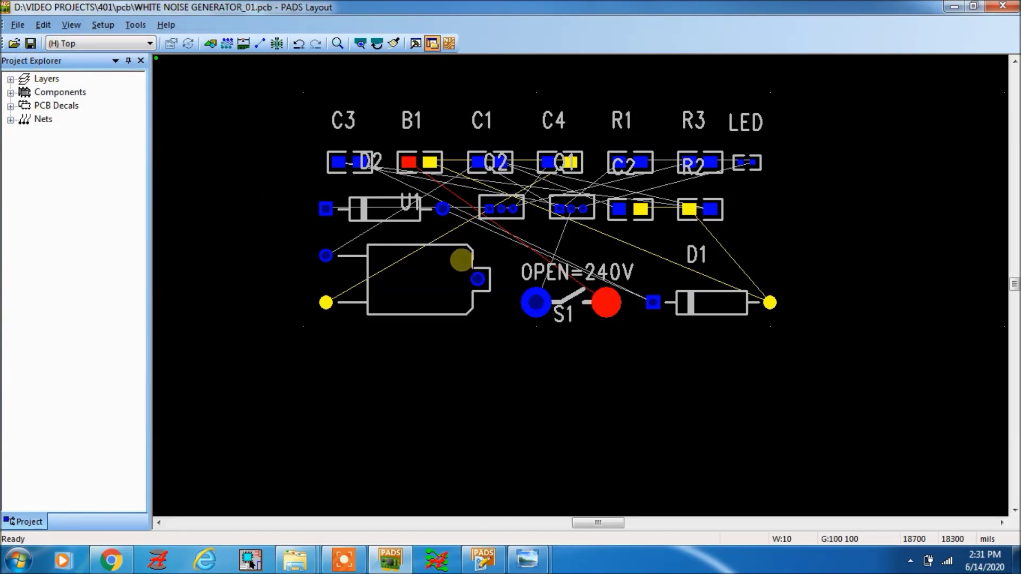
Review the default clearance and trace width design rules, closing the rules dialogs without changes
{"action": "scroll", "coordinate": [367, 287], "scroll_direction": "down", "scroll_amount": 3}
{"action": "scroll", "coordinate": [494, 287], "scroll_direction": "up", "scroll_amount": 2}
{"action": "scroll", "coordinate": [455, 260], "scroll_direction": "down", "scroll_amount": 1}
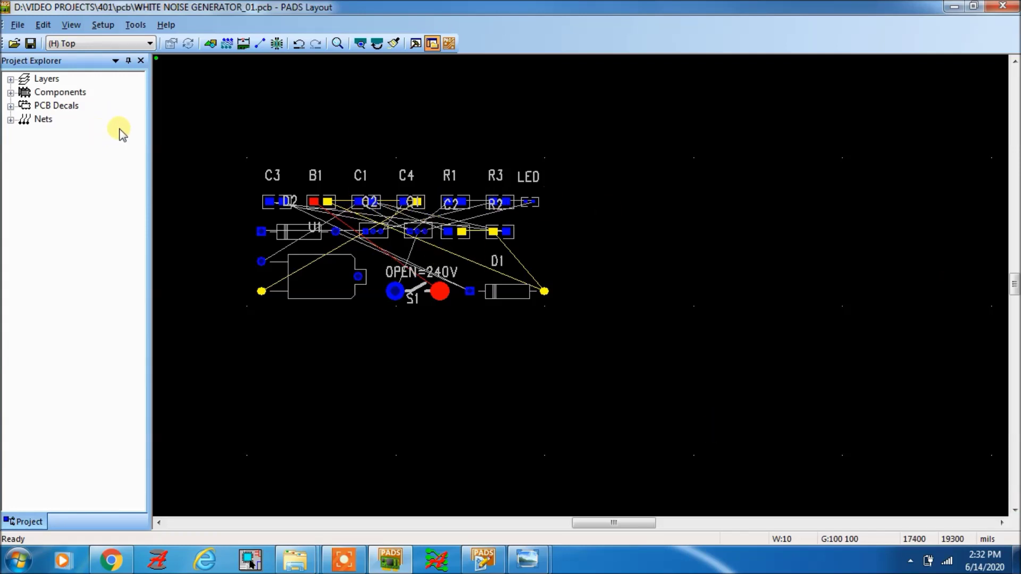
{"action": "left_click", "coordinate": [95, 25]}
{"action": "left_click", "coordinate": [152, 110]}
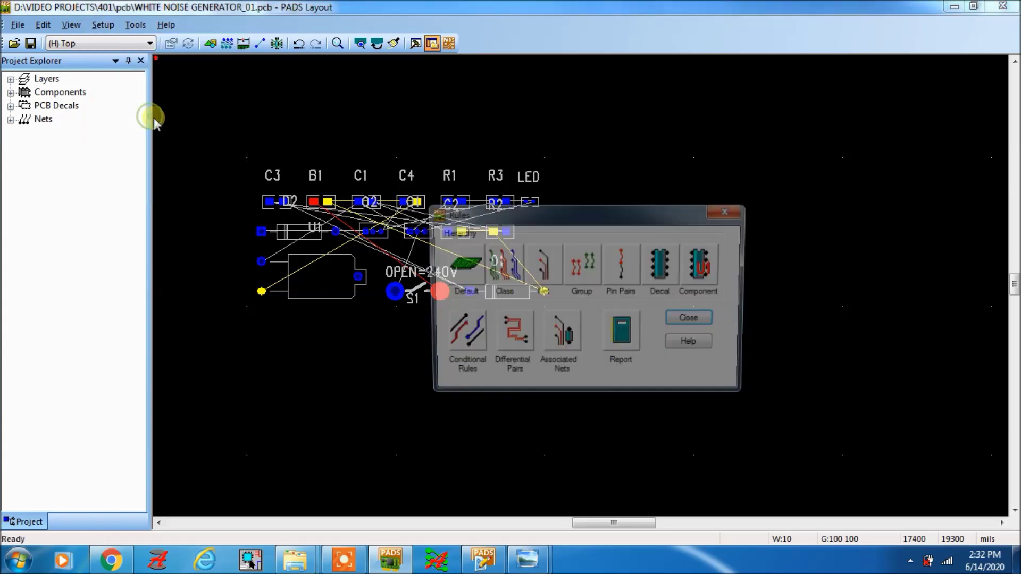
{"action": "left_click", "coordinate": [470, 273]}
{"action": "left_click", "coordinate": [453, 306]}
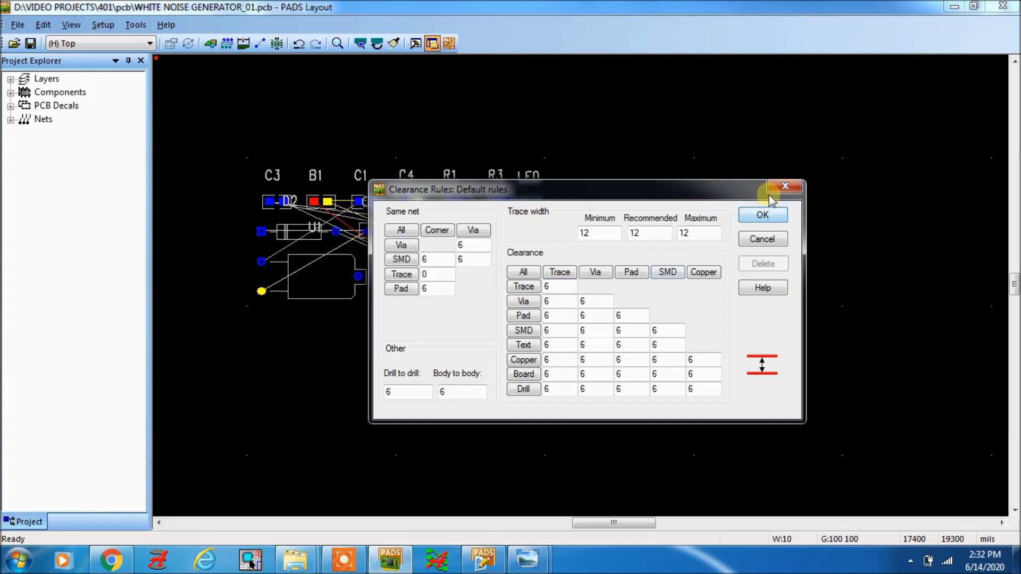
{"action": "left_click", "coordinate": [785, 186]}
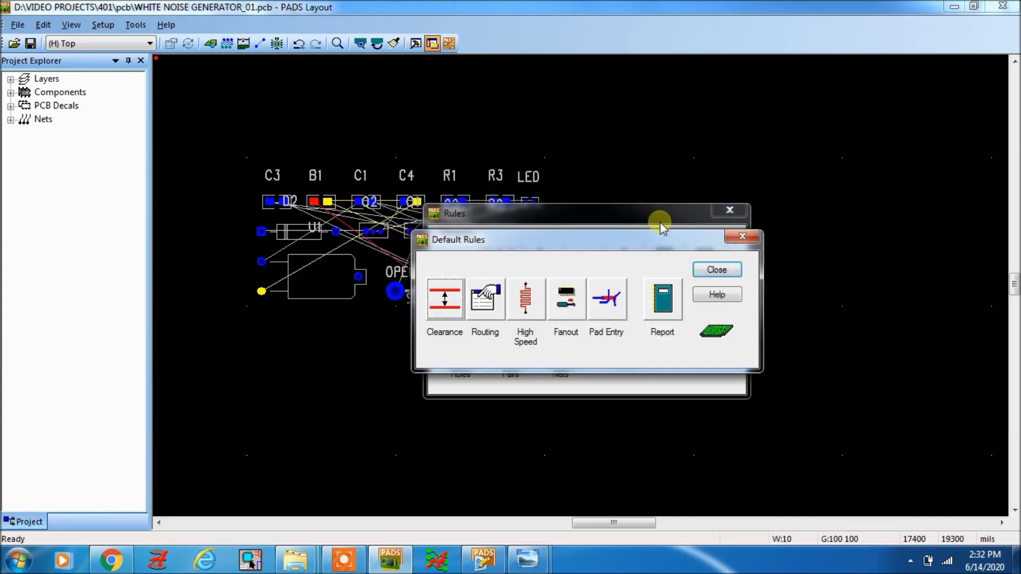
{"action": "left_click", "coordinate": [742, 238]}
{"action": "left_click", "coordinate": [729, 211]}
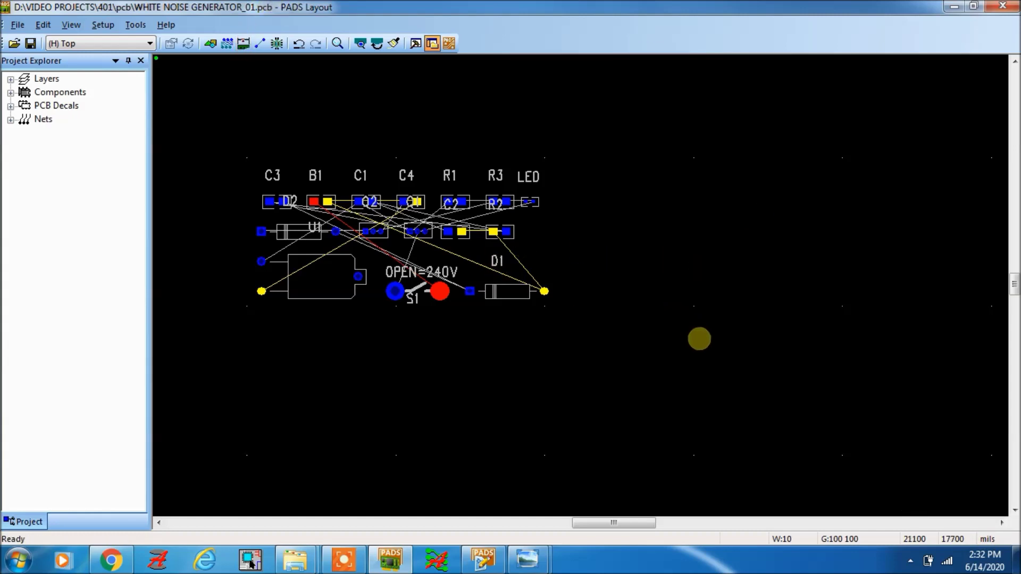
Check the global general options and accept them with mils as the design units
{"action": "left_click", "coordinate": [135, 25]}
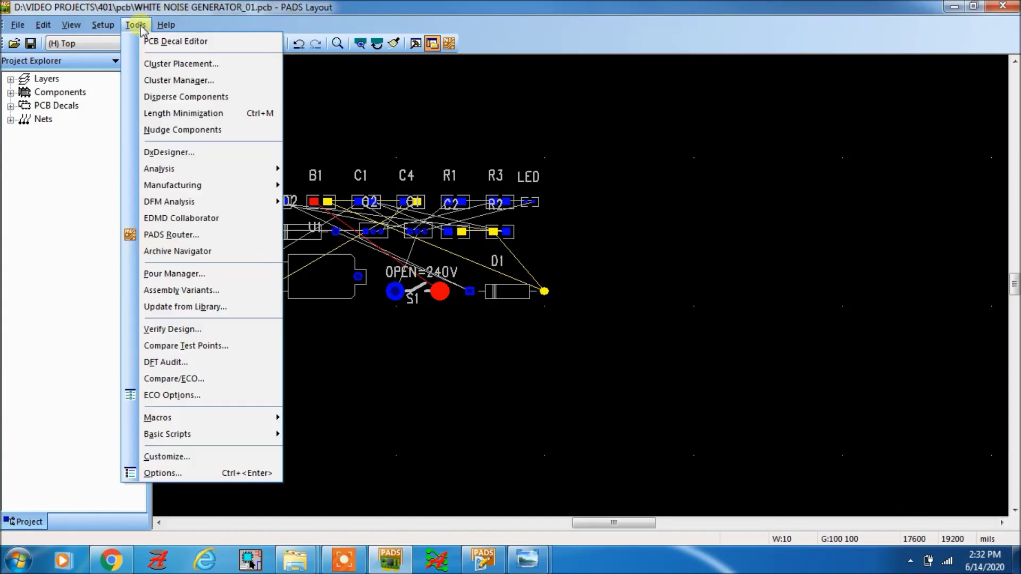
{"action": "left_click", "coordinate": [177, 475]}
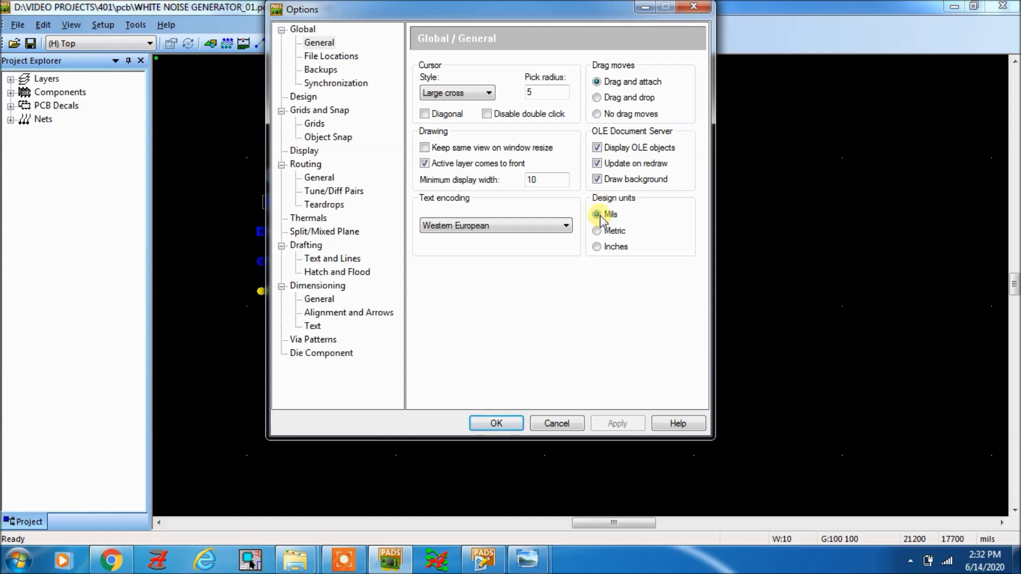
{"action": "left_click", "coordinate": [488, 423]}
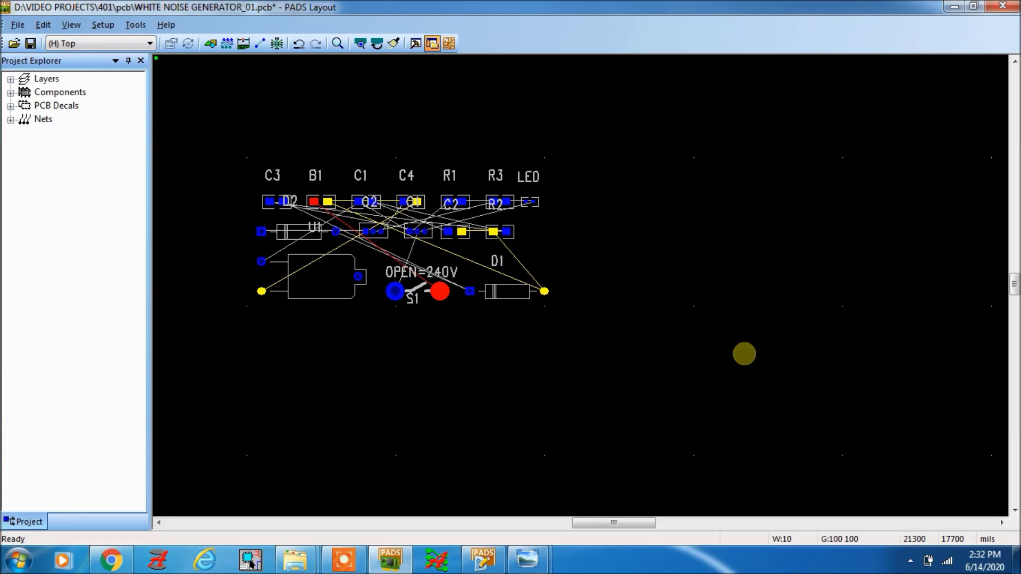
Try to set the design grid to 25 mils with the G modeless command
{"action": "type", "text": "g 2"}
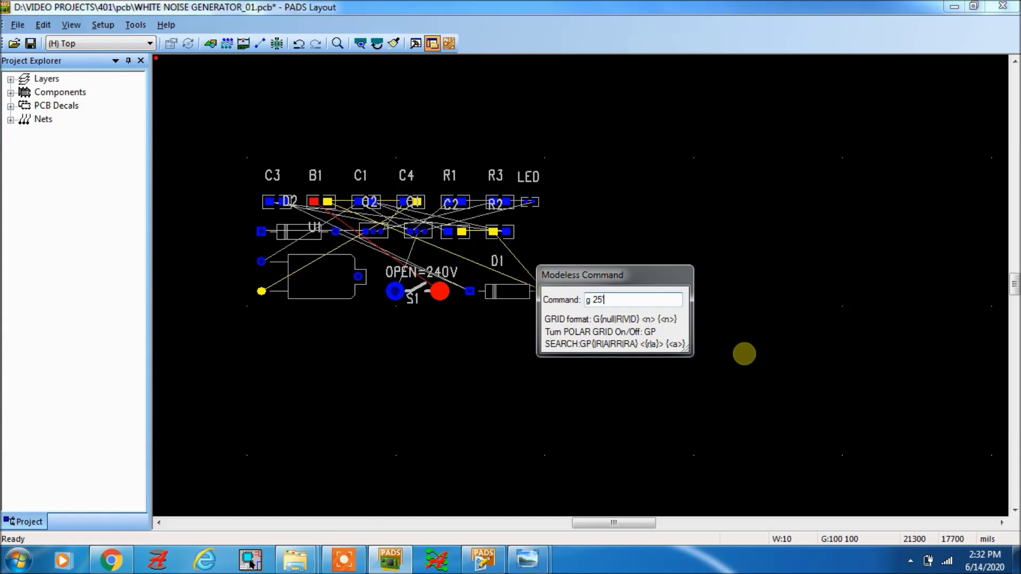
{"action": "type", "text": "5"}
{"action": "key", "text": "Return"}
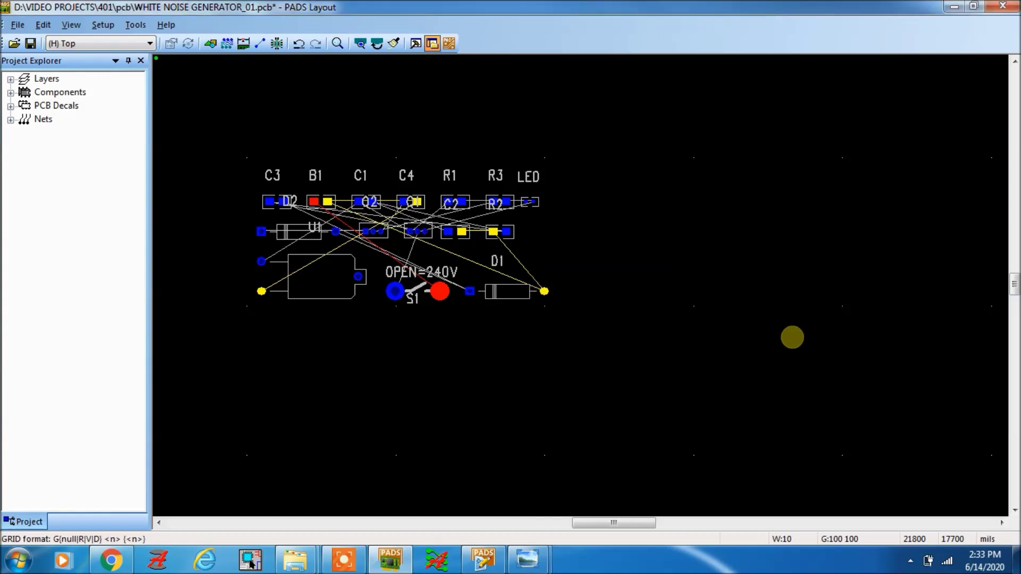
Set the display grid to 25 mils with the GD modeless command
{"action": "type", "text": "d"}
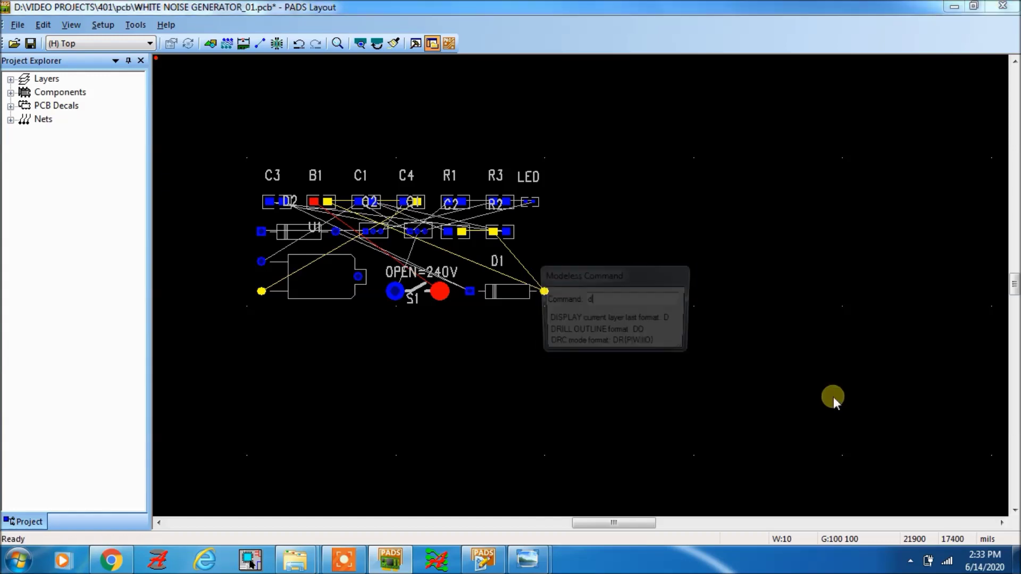
{"action": "key", "text": "BackSpace"}
{"action": "type", "text": "gd25"}
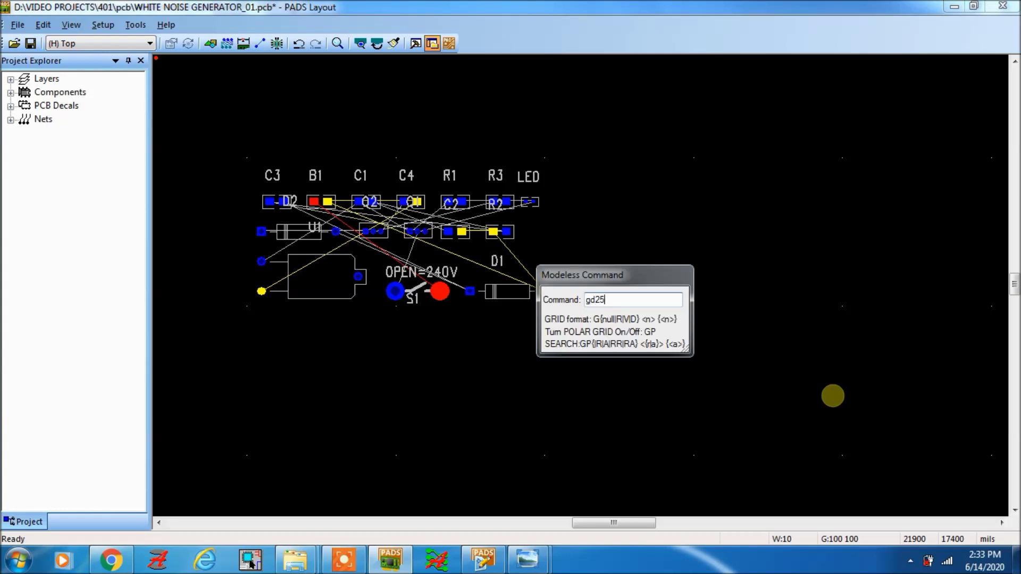
{"action": "key", "text": "Return"}
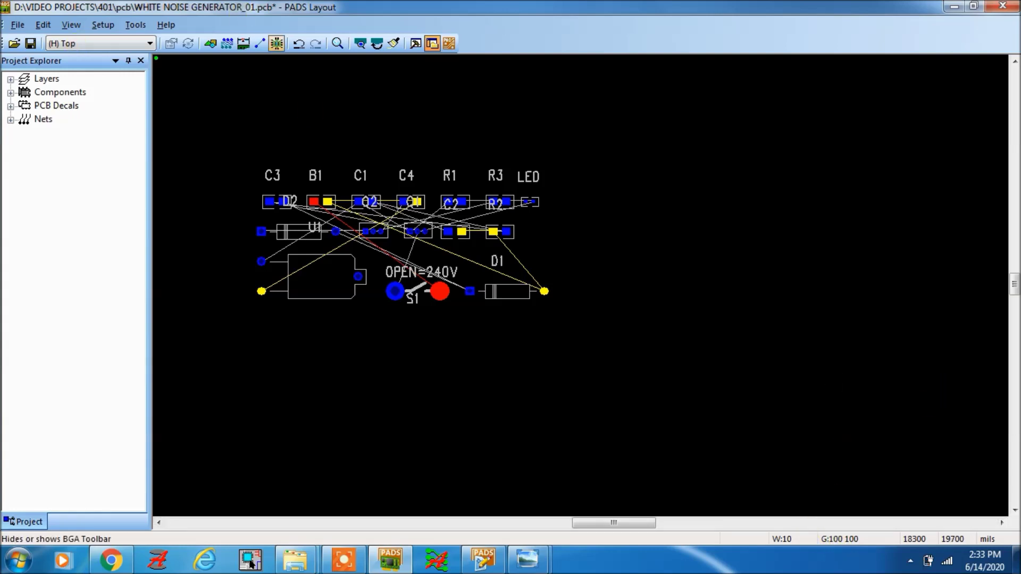
Set the design grid to 25 mils in both X and Y in the grid options and apply it
{"action": "left_click", "coordinate": [135, 24]}
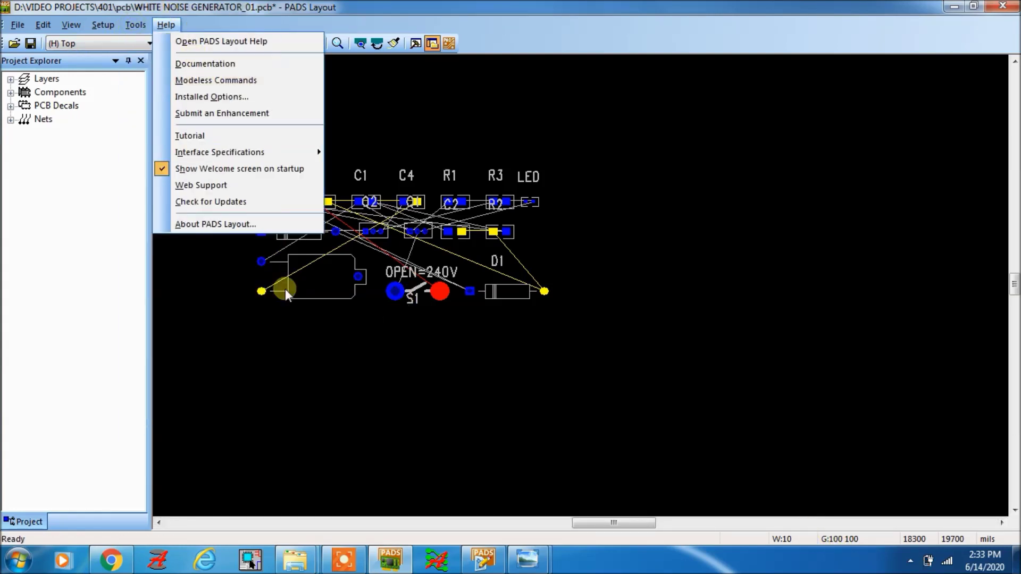
{"action": "left_click", "coordinate": [148, 476]}
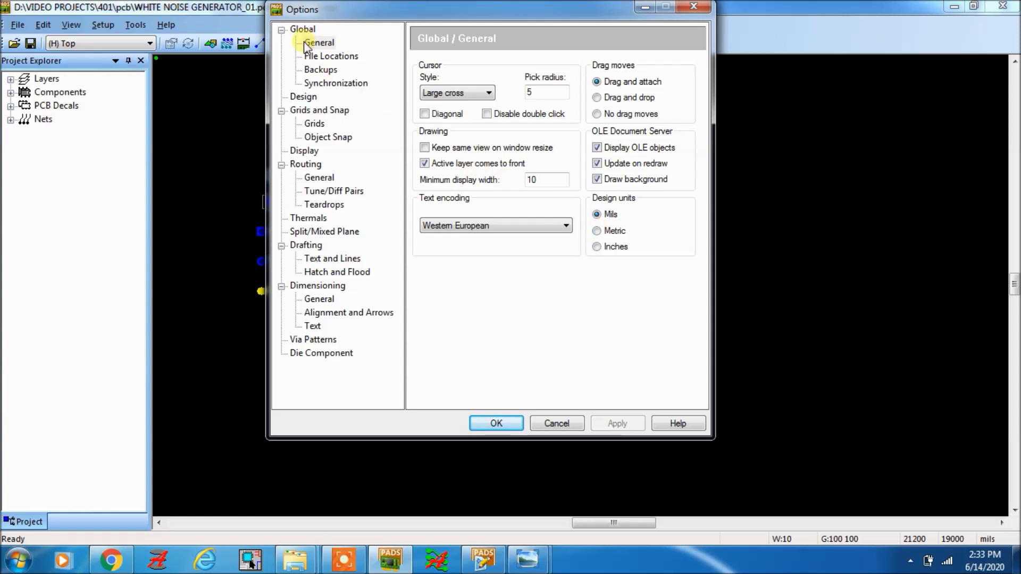
{"action": "left_click", "coordinate": [314, 124]}
{"action": "double_click", "coordinate": [466, 86]}
{"action": "left_click", "coordinate": [474, 85]}
{"action": "left_click_drag", "start_coordinate": [481, 89], "coordinate": [441, 100]}
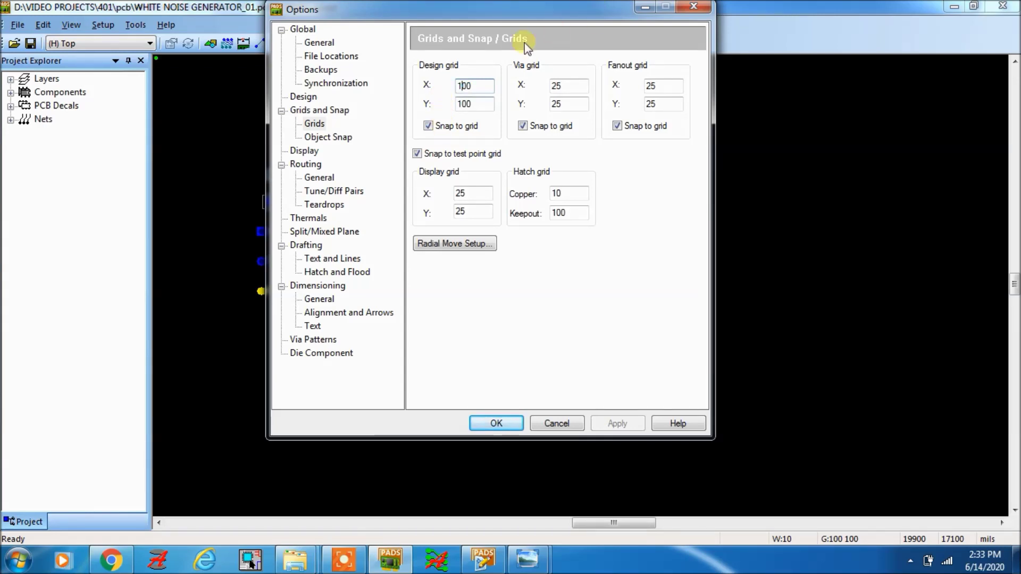
{"action": "double_click", "coordinate": [465, 86]}
{"action": "type", "text": "25"}
{"action": "double_click", "coordinate": [485, 109]}
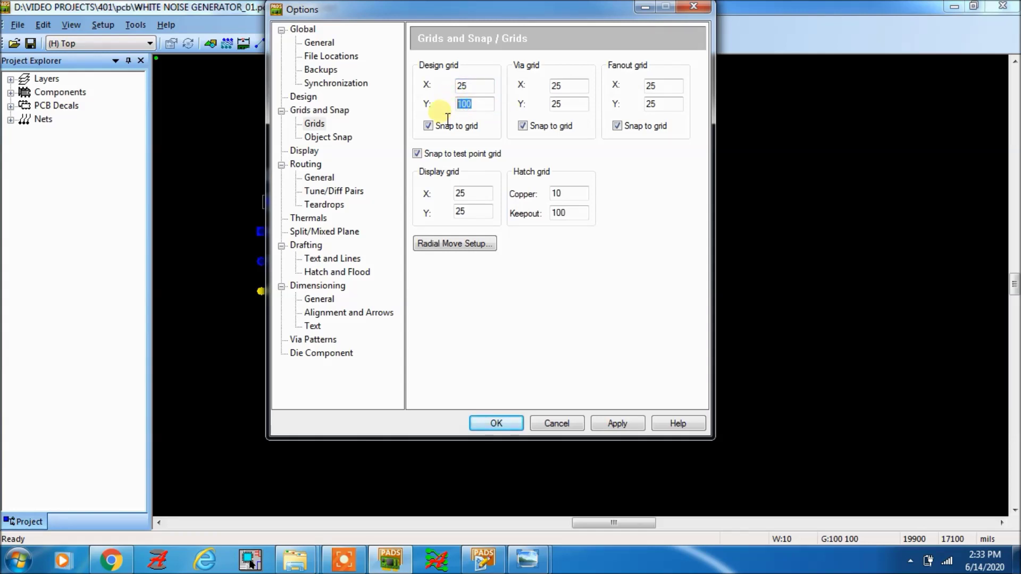
{"action": "type", "text": "25"}
{"action": "left_click", "coordinate": [613, 417]}
{"action": "left_click", "coordinate": [496, 423]}
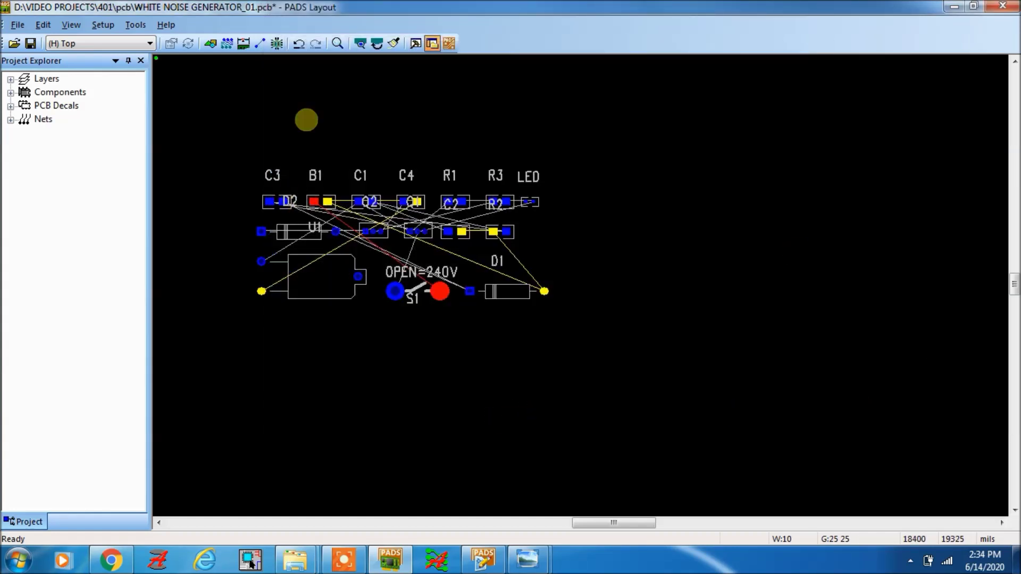
Show the dimensioning tools and save the board under its current file name
{"action": "scroll", "coordinate": [490, 198], "scroll_direction": "down", "scroll_amount": 2}
{"action": "scroll", "coordinate": [383, 181], "scroll_direction": "up", "scroll_amount": 2}
{"action": "scroll", "coordinate": [449, 215], "scroll_direction": "up", "scroll_amount": 2}
{"action": "scroll", "coordinate": [459, 205], "scroll_direction": "down", "scroll_amount": 3}
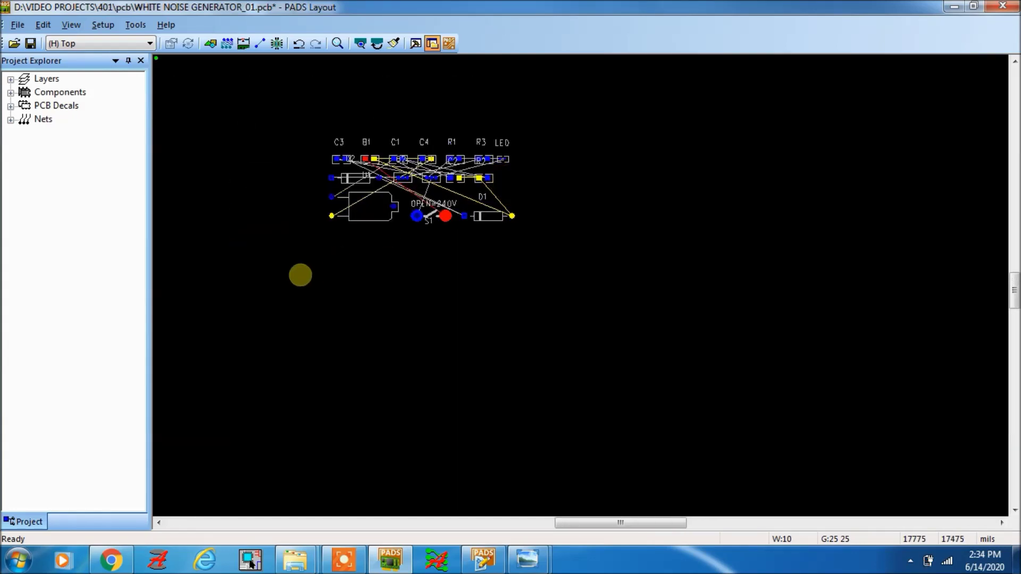
{"action": "left_click", "coordinate": [244, 43]}
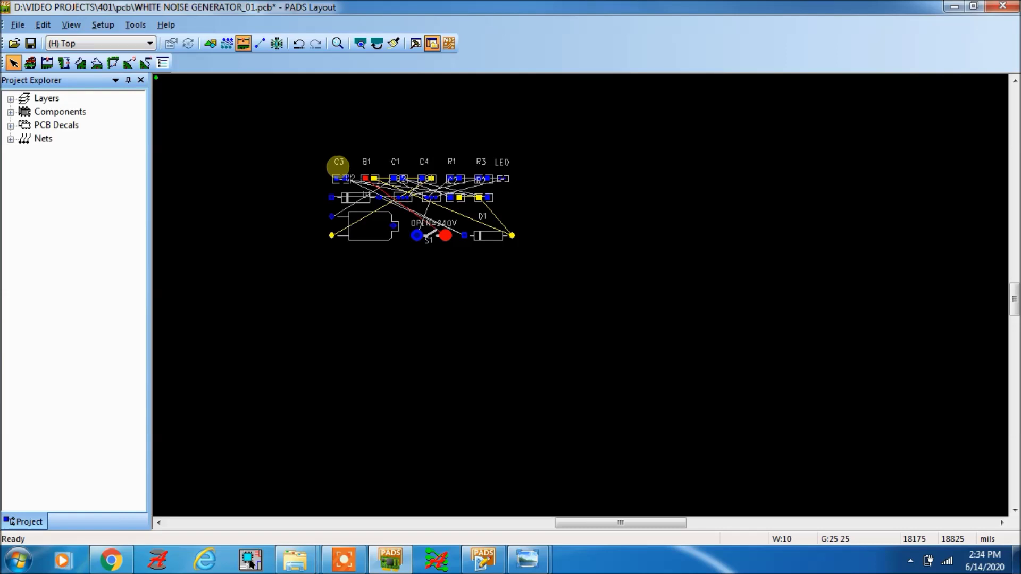
{"action": "left_click", "coordinate": [30, 43]}
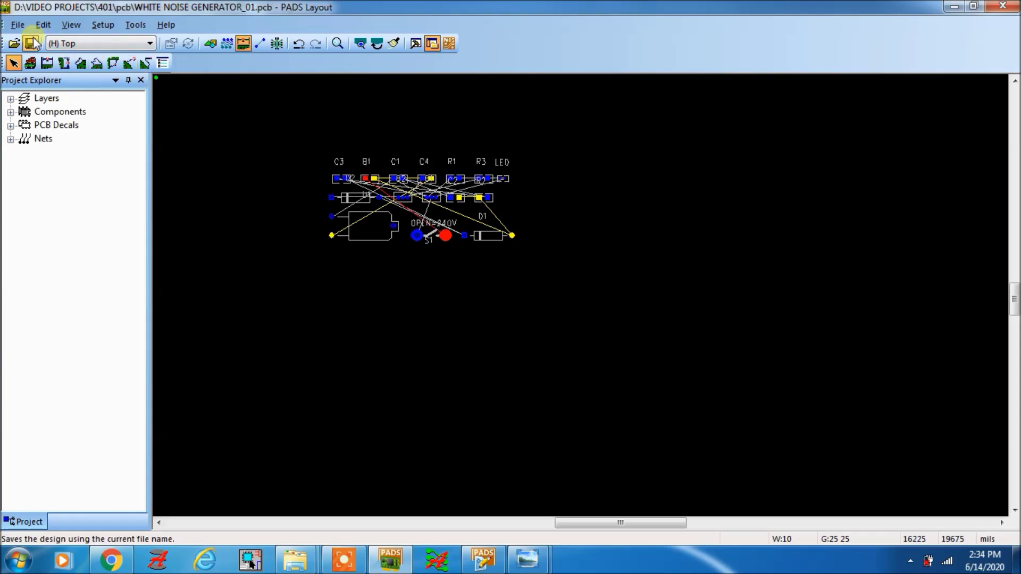